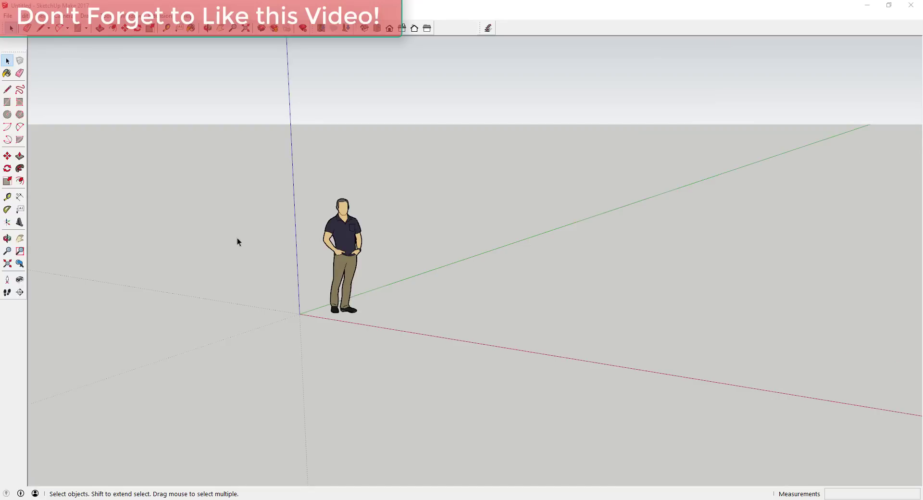
- Delete the default scale figure standing near the origin
{"action": "middle_click_drag", "start_coordinate": [237, 241], "coordinate": [358, 274]}
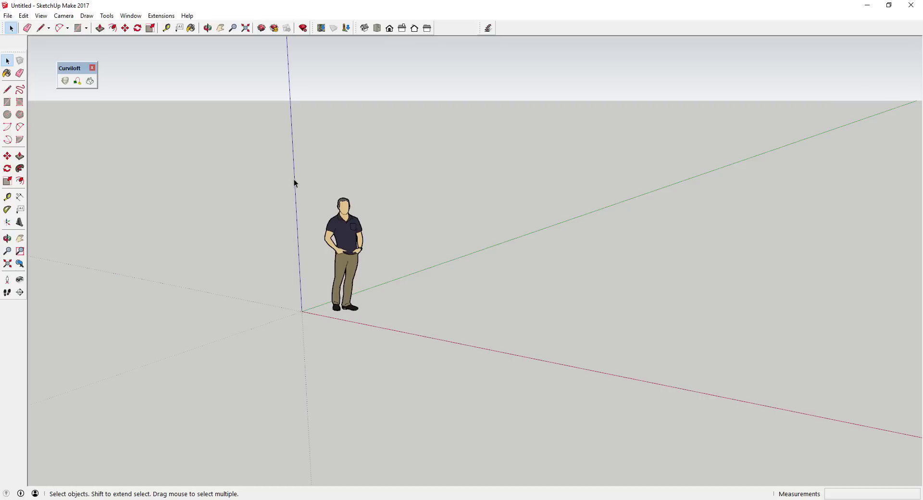
{"action": "left_click_drag", "start_coordinate": [249, 148], "coordinate": [508, 406]}
{"action": "key", "text": "Delete"}
- Draw a 250' line from the origin along the green axis
{"action": "middle_click_drag", "start_coordinate": [533, 297], "coordinate": [344, 327]}
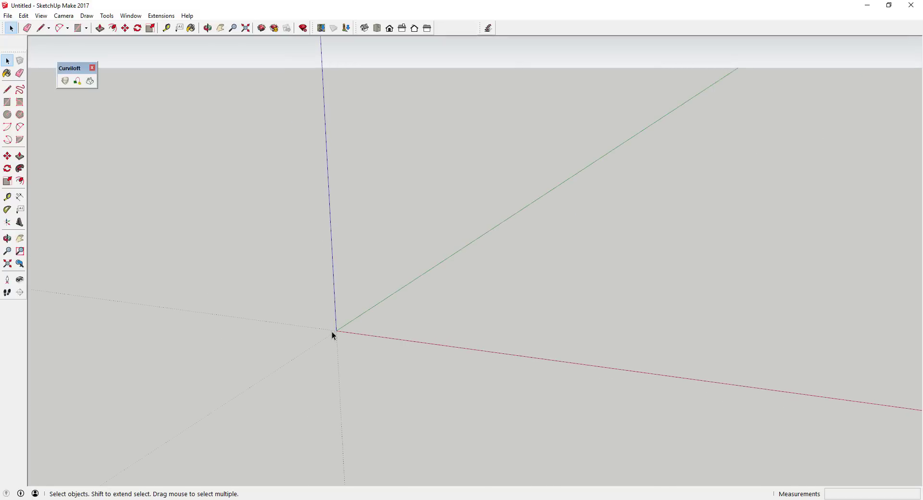
{"action": "key", "text": "l"}
{"action": "left_click", "coordinate": [336, 331]}
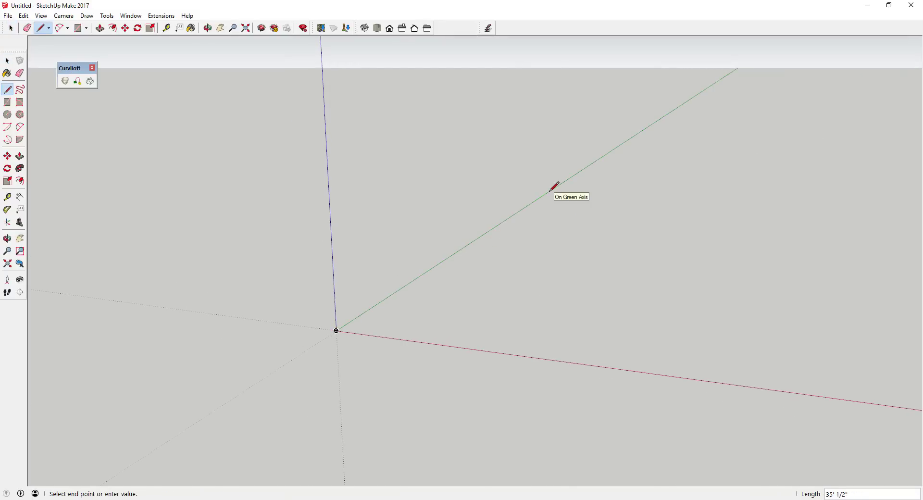
{"action": "type", "text": "250'"}
{"action": "key", "text": "Return"}
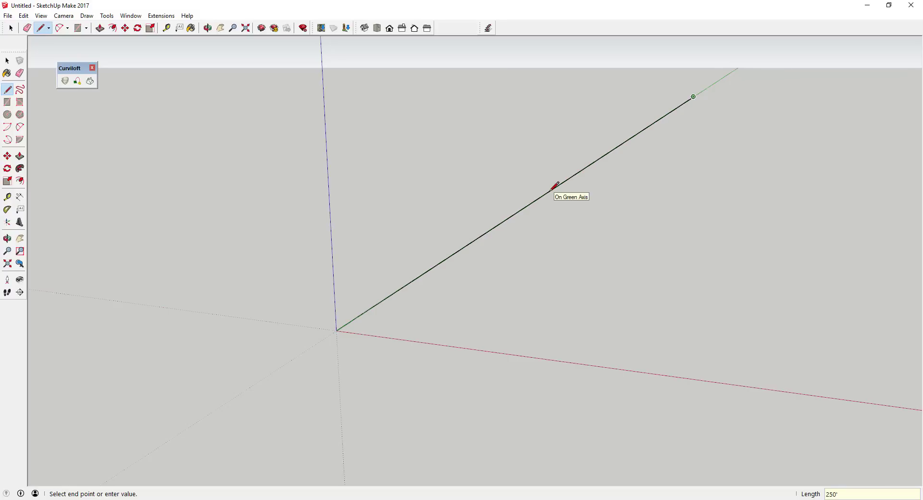
{"action": "key", "text": "space"}
- Draw a two-point arc from the origin to the line's far end with a 25' bulge
{"action": "mouse_move", "coordinate": [554, 185]}
{"action": "middle_mouse_down"}
{"action": "mouse_move", "coordinate": [552, 193]}
{"action": "mouse_move", "coordinate": [492, 201]}
{"action": "mouse_move", "coordinate": [494, 243]}
{"action": "mouse_move", "coordinate": [513, 166]}
{"action": "mouse_move", "coordinate": [537, 181]}
{"action": "middle_mouse_up"}
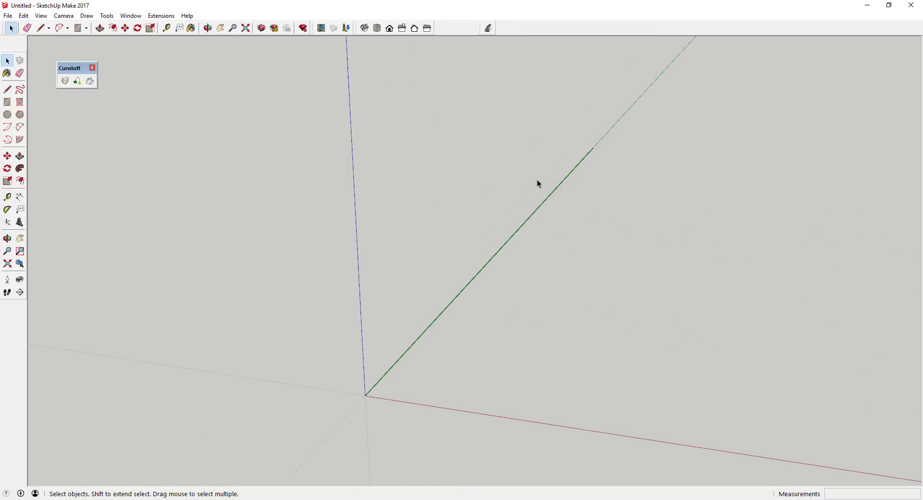
{"action": "key", "text": "a"}
{"action": "left_click", "coordinate": [365, 395]}
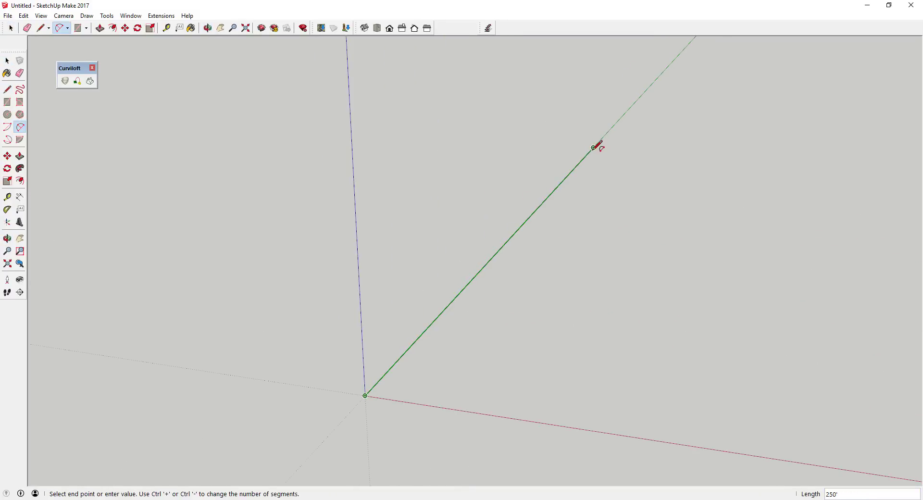
{"action": "left_click", "coordinate": [593, 147]}
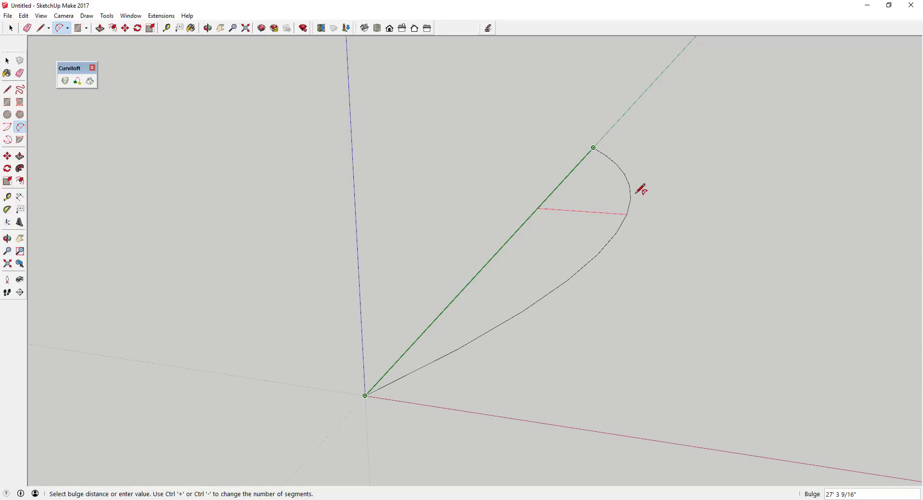
{"action": "type", "text": "25"}
{"action": "key", "text": "Return"}
{"action": "key", "text": "space"}
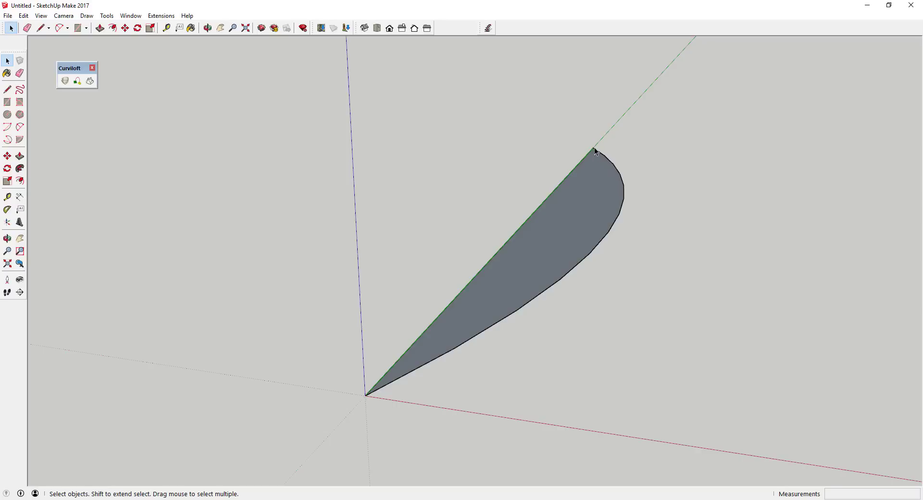
- Erase the arc, keeping the straight line along the green axis
{"action": "key", "text": "e"}
{"action": "left_click", "coordinate": [618, 222]}
{"action": "key", "text": "space"}
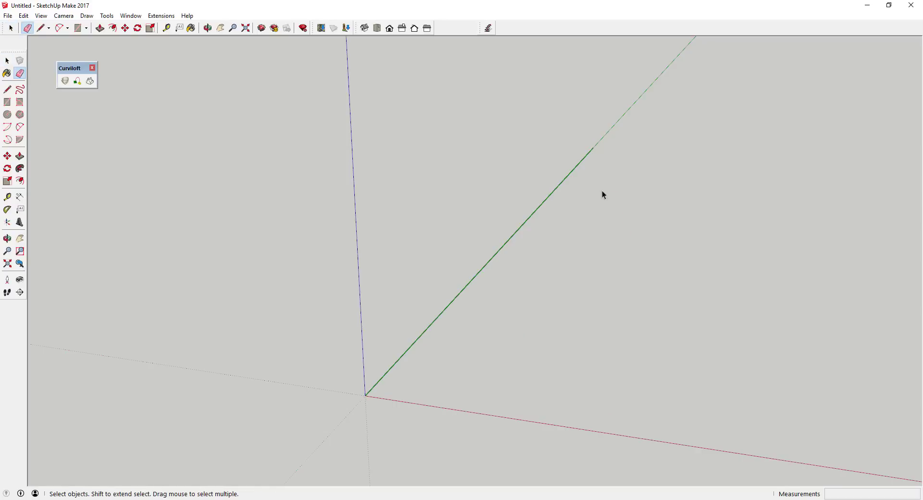
- Draw a flat two-point arc from the line's far end back to the origin with a 25' bulge toward positive red
{"action": "key", "text": "a"}
{"action": "left_click", "coordinate": [593, 147]}
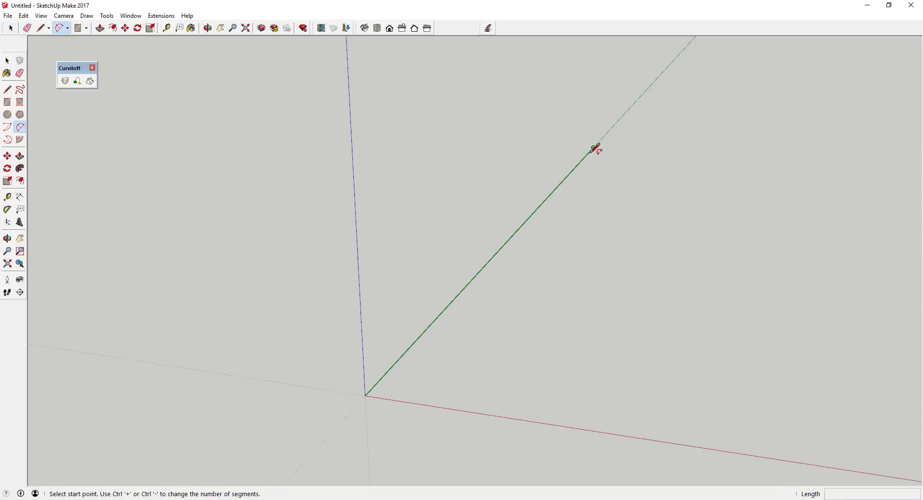
{"action": "left_click", "coordinate": [364, 395]}
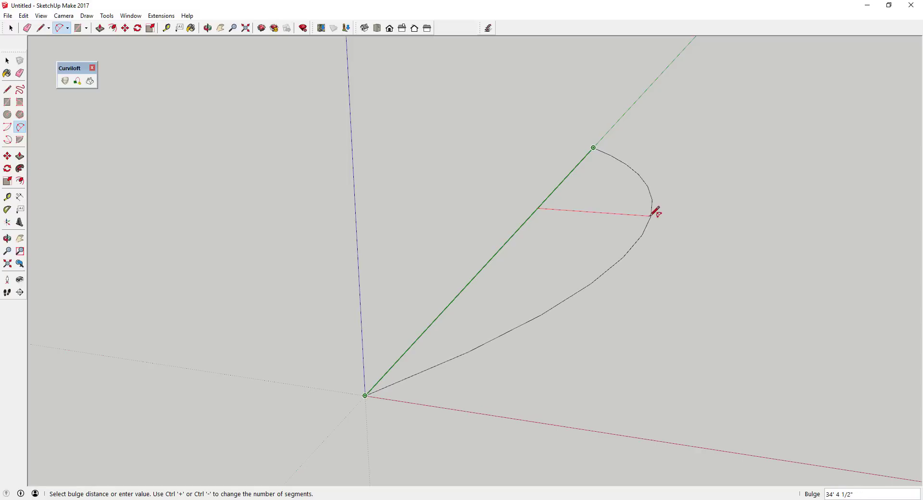
{"action": "type", "text": "25"}
{"action": "key", "text": "Return"}
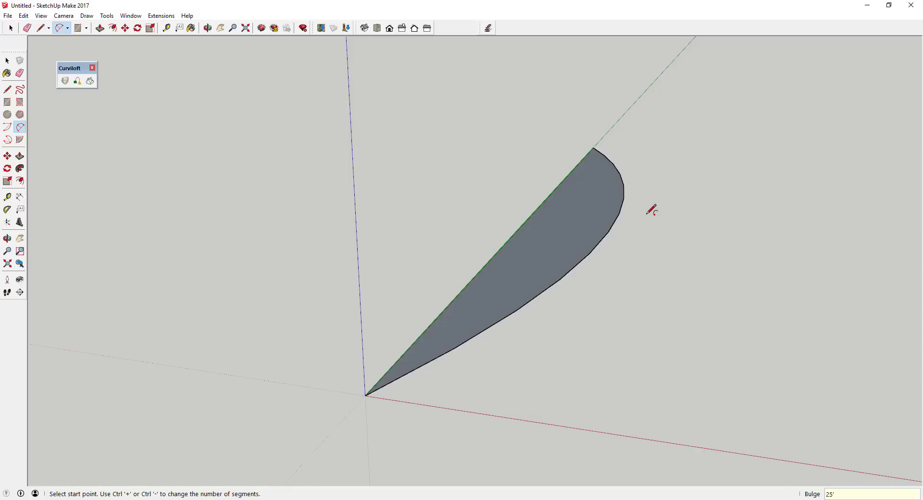
{"action": "key", "text": "space"}
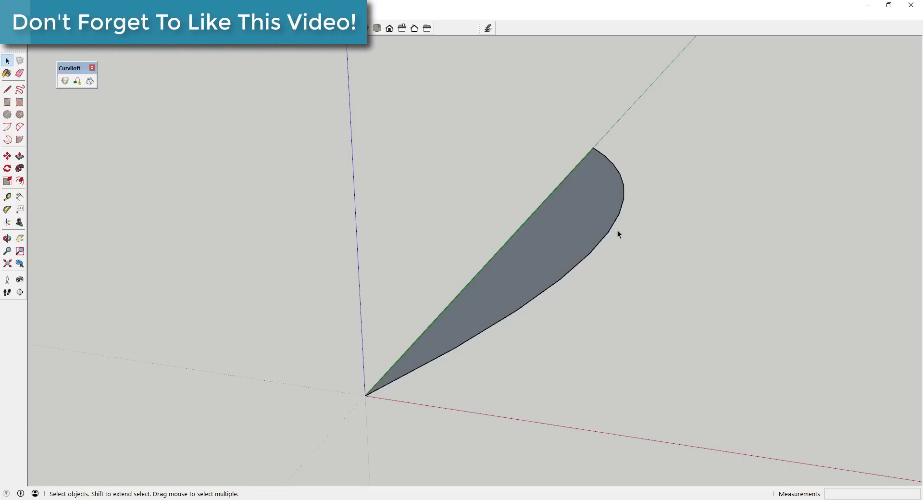
- Delete the straight 250' line so that only the arc is kept
{"action": "left_click", "coordinate": [521, 225]}
{"action": "key", "text": "Delete"}
- Select the arc and show the Default Tray with its entity information
{"action": "left_click", "coordinate": [576, 267]}
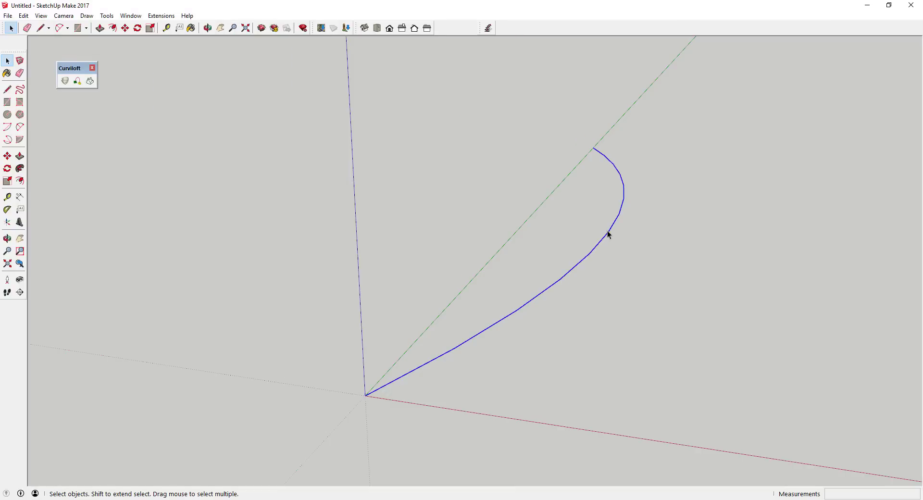
{"action": "left_click", "coordinate": [131, 16]}
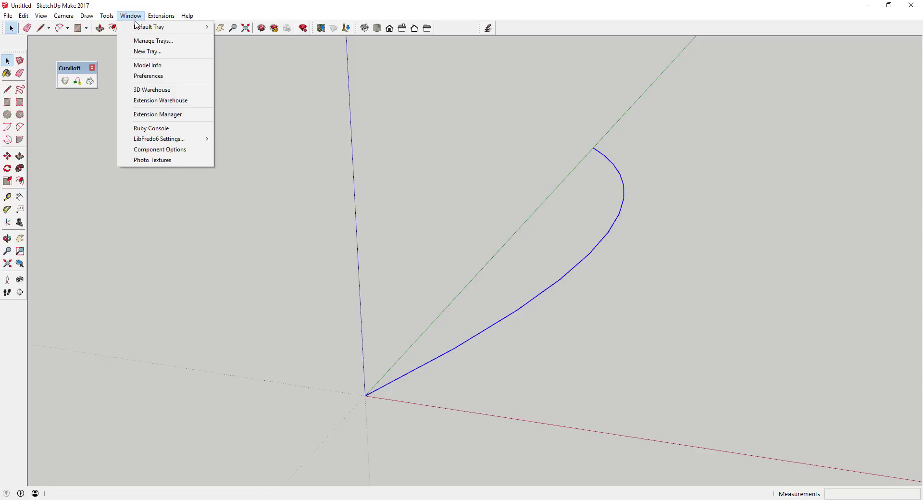
{"action": "mouse_move", "coordinate": [193, 27]}
{"action": "left_click", "coordinate": [238, 26]}
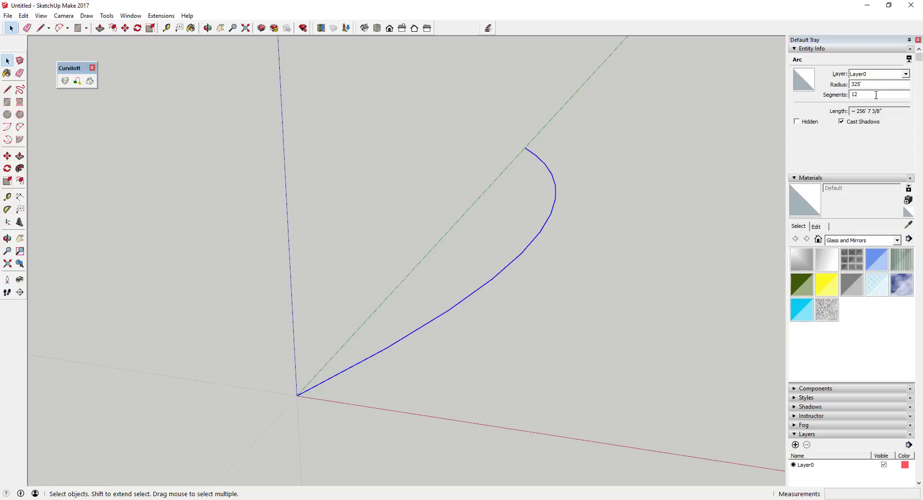
- Set the arc's number of segments to 39 and check the smoothed curve
{"action": "left_click", "coordinate": [563, 219]}
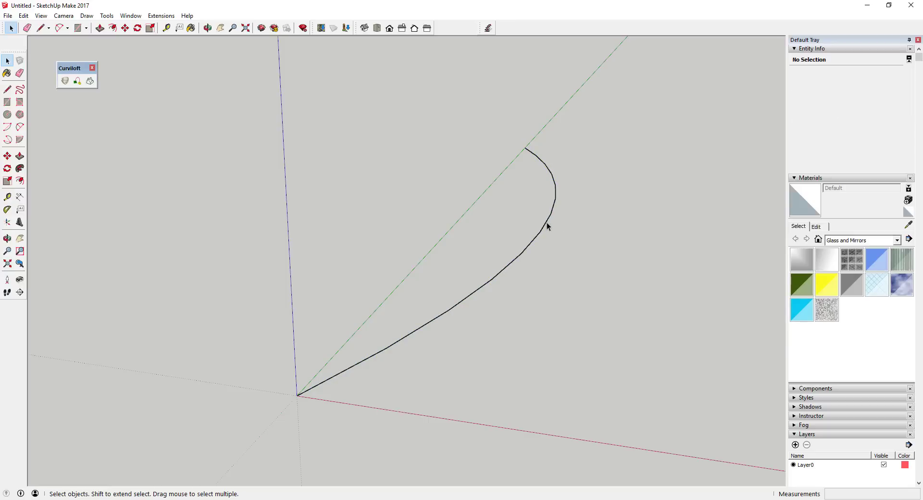
{"action": "left_click", "coordinate": [546, 226]}
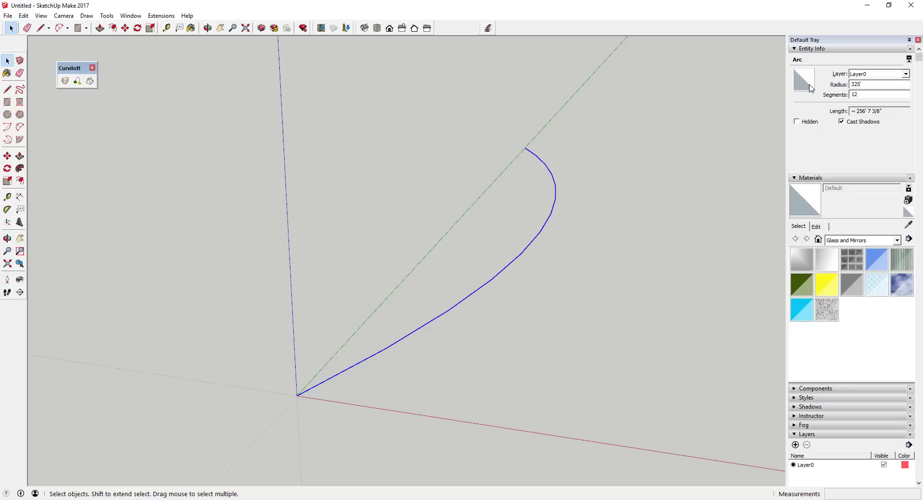
{"action": "double_click", "coordinate": [860, 95]}
{"action": "type", "text": "3"}
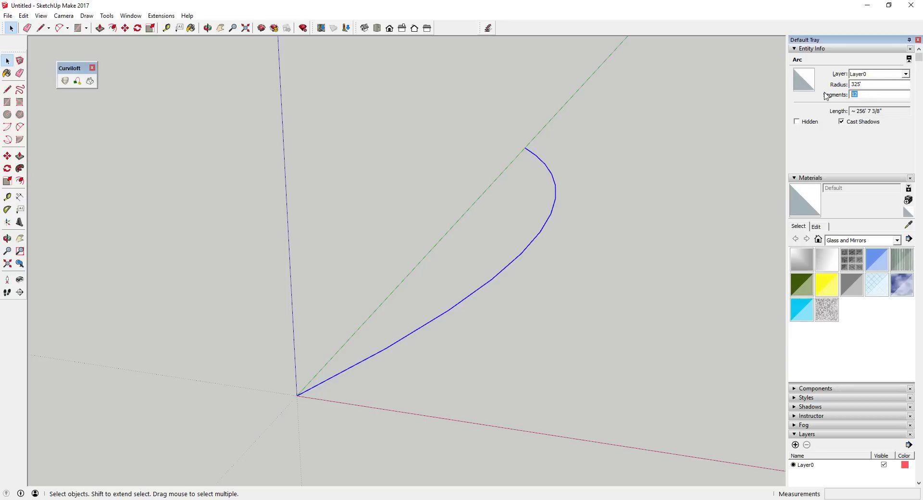
{"action": "type", "text": "9"}
{"action": "key", "text": "Return"}
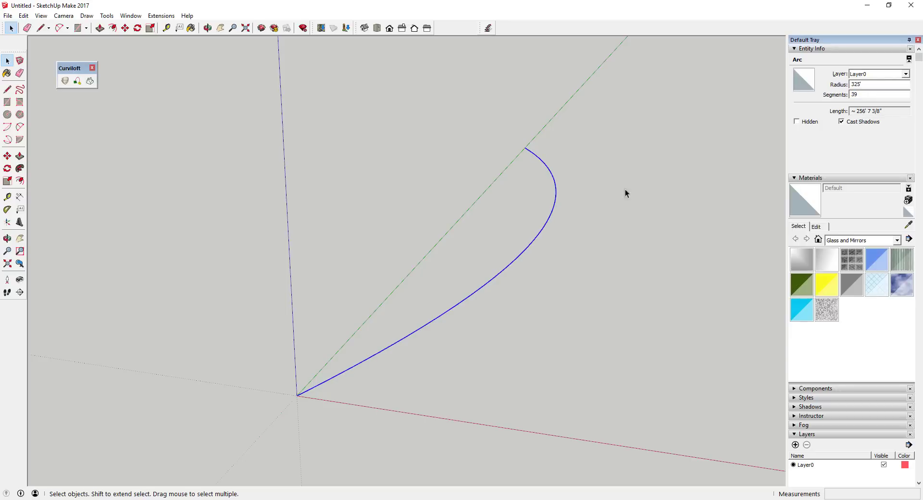
{"action": "left_click", "coordinate": [595, 232]}
{"action": "left_click", "coordinate": [522, 254]}
{"action": "scroll", "coordinate": [519, 257], "scroll_direction": "up", "scroll_amount": 4}
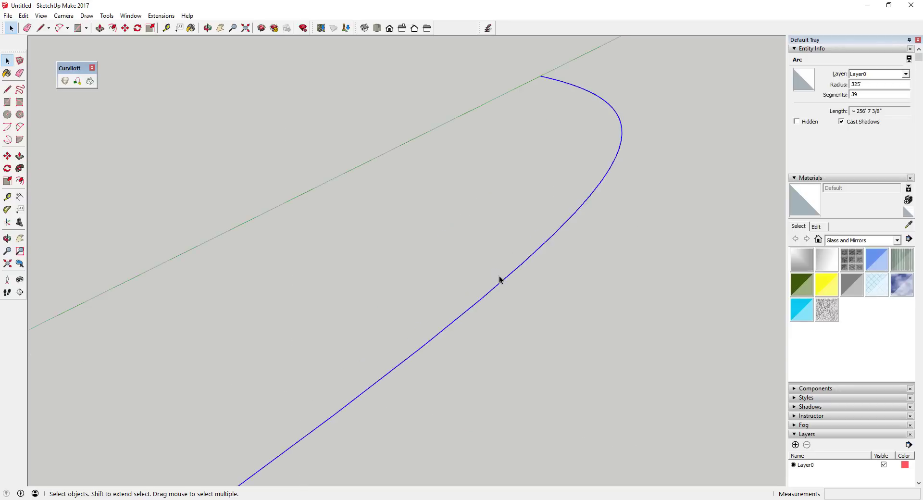
{"action": "scroll", "coordinate": [519, 230], "scroll_direction": "up", "scroll_amount": 2}
{"action": "mouse_move", "coordinate": [510, 231]}
{"action": "middle_mouse_down"}
{"action": "mouse_move", "coordinate": [519, 214]}
{"action": "mouse_move", "coordinate": [517, 235]}
{"action": "middle_mouse_up"}
{"action": "scroll", "coordinate": [581, 198], "scroll_direction": "down", "scroll_amount": 5}
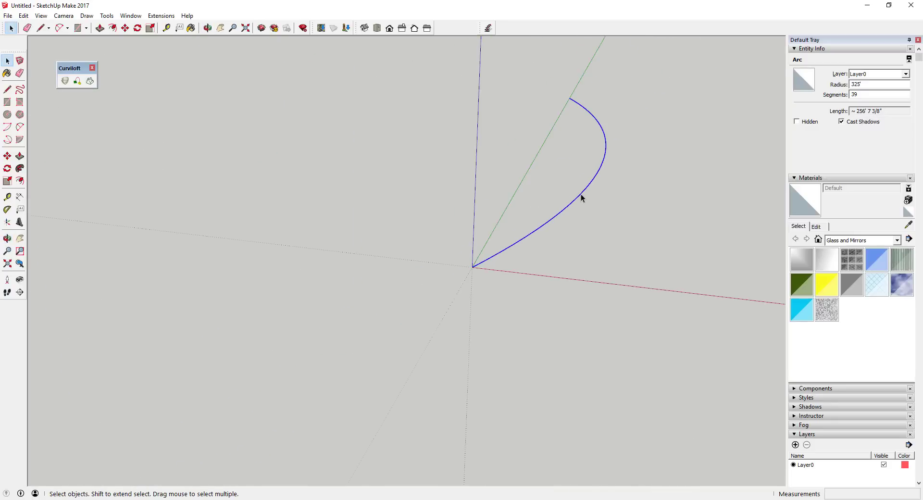
- Copy the arc 25' from the origin along the red axis in the negative direction
{"action": "key", "text": "m"}
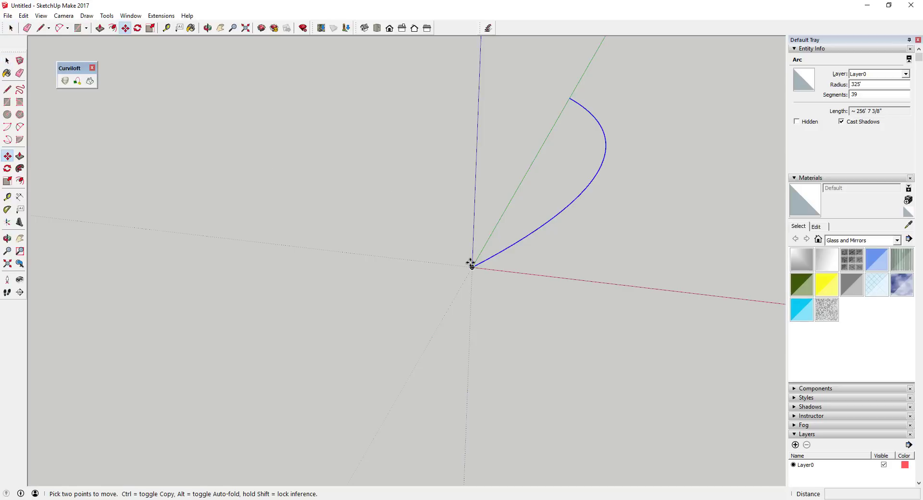
{"action": "key", "text": "space"}
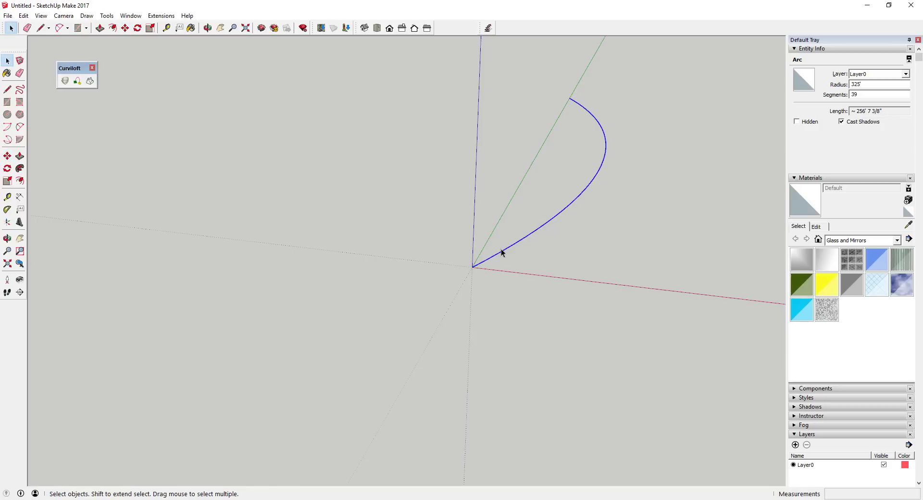
{"action": "key", "text": "m"}
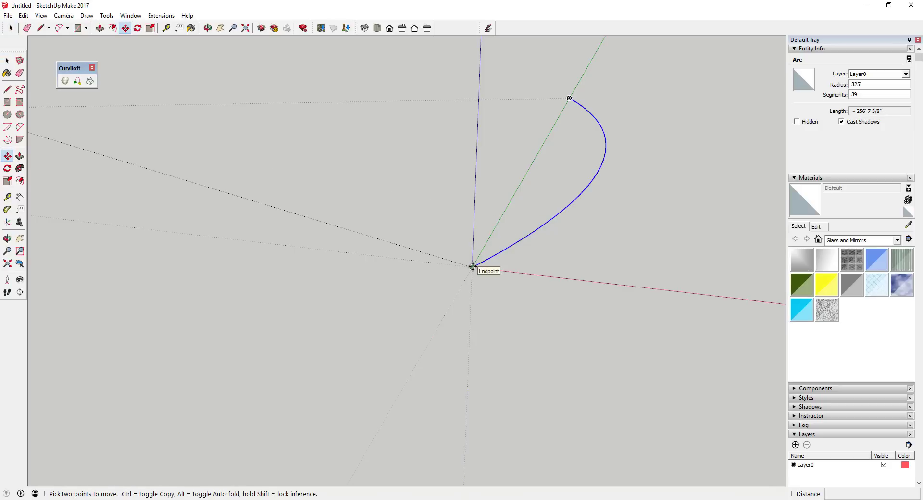
{"action": "key", "text": "space"}
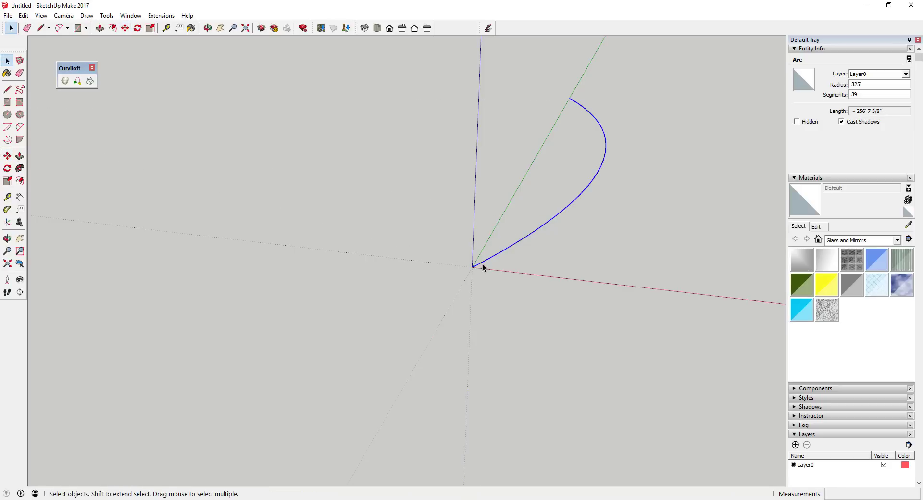
{"action": "key", "text": "m"}
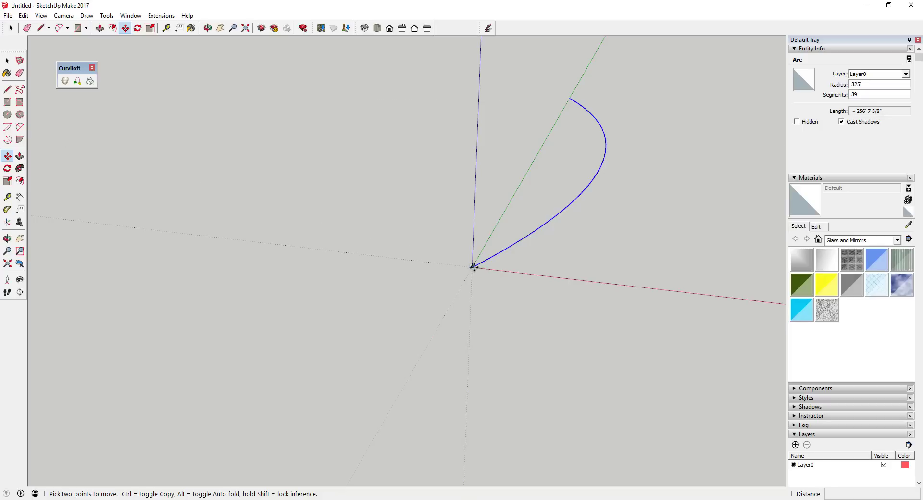
{"action": "left_click", "coordinate": [472, 266]}
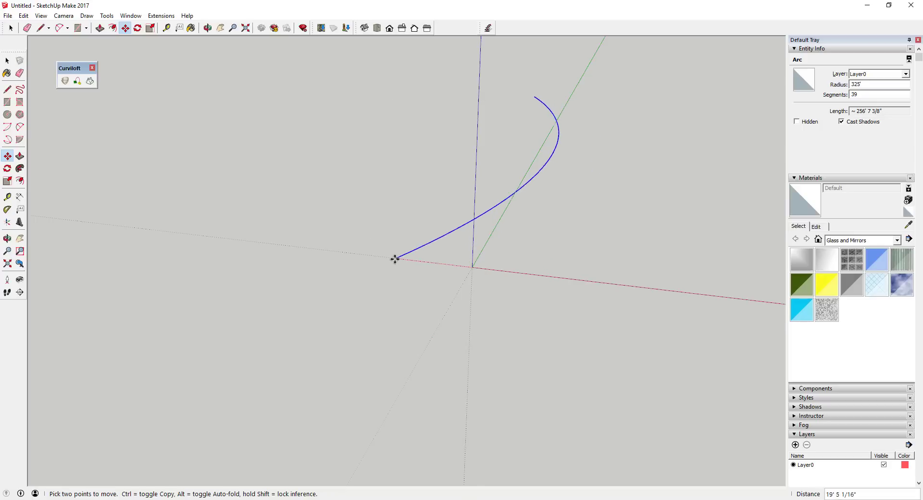
{"action": "key", "text": "ctrl"}
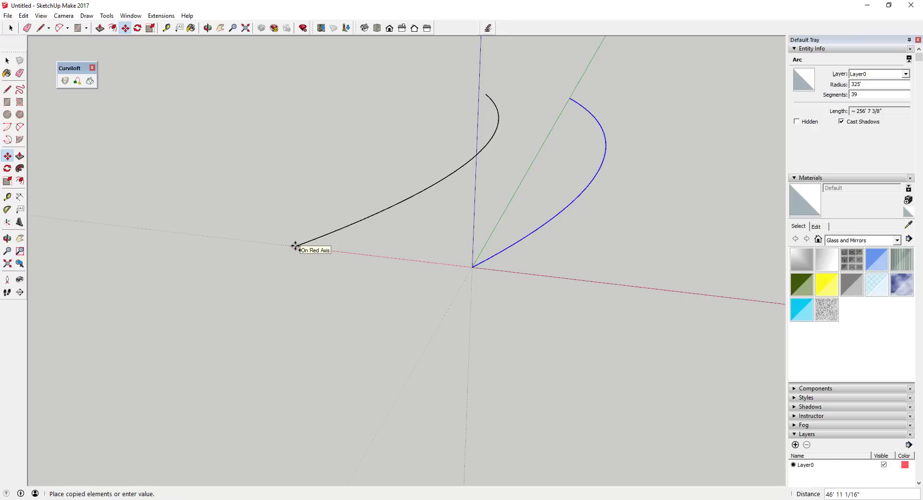
{"action": "type", "text": "25"}
{"action": "key", "text": "Return"}
{"action": "key", "text": "space"}
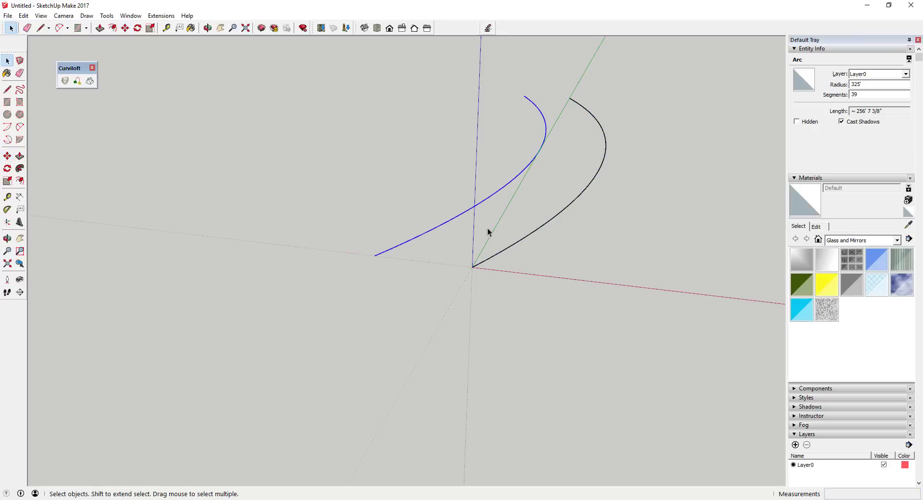
{"action": "key", "text": "o"}
{"action": "left_click_drag", "start_coordinate": [605, 193], "coordinate": [615, 156]}
{"action": "scroll", "coordinate": [625, 144], "scroll_direction": "up", "scroll_amount": 5}
{"action": "key", "text": "space"}
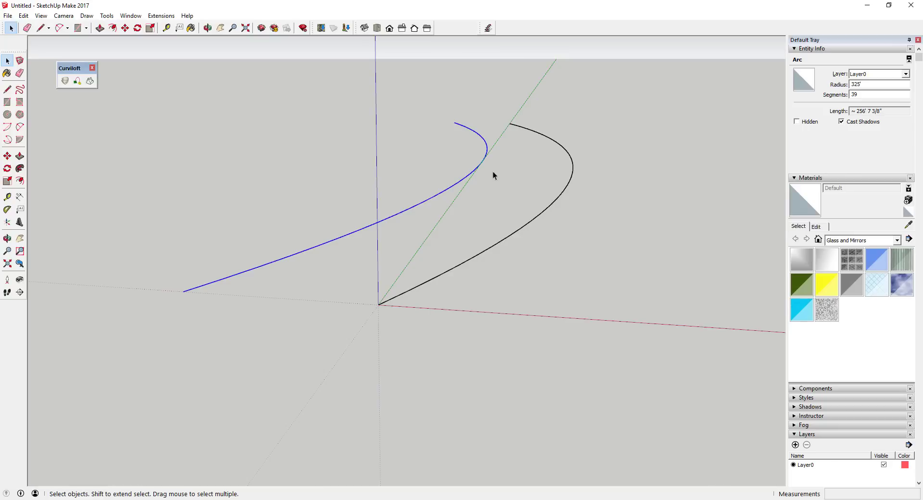
{"action": "middle_click_drag", "start_coordinate": [569, 155], "coordinate": [607, 165]}
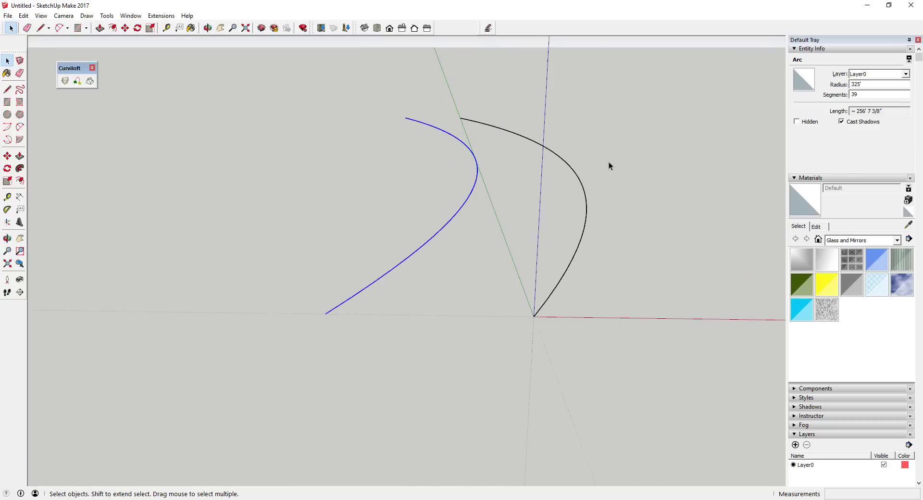
{"action": "middle_click_drag", "start_coordinate": [534, 181], "coordinate": [500, 158]}
{"action": "key", "text": "a"}
{"action": "left_click", "coordinate": [399, 128]}
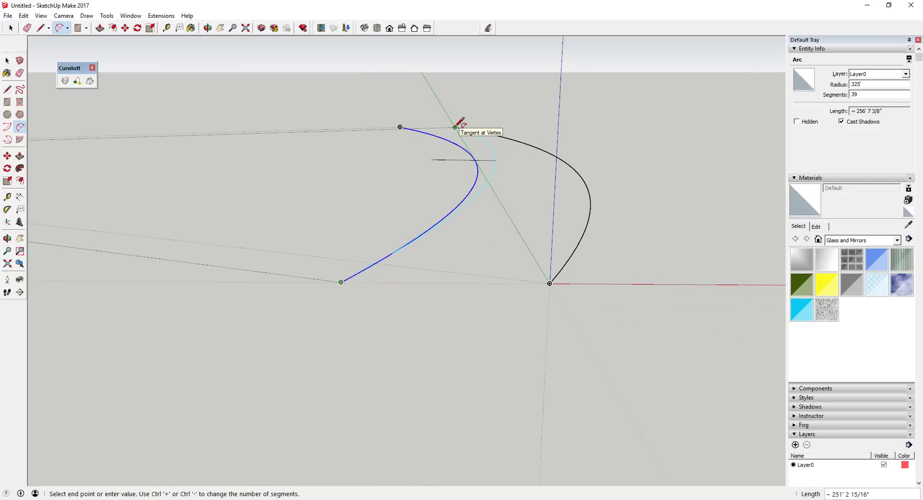
{"action": "key", "text": "space"}
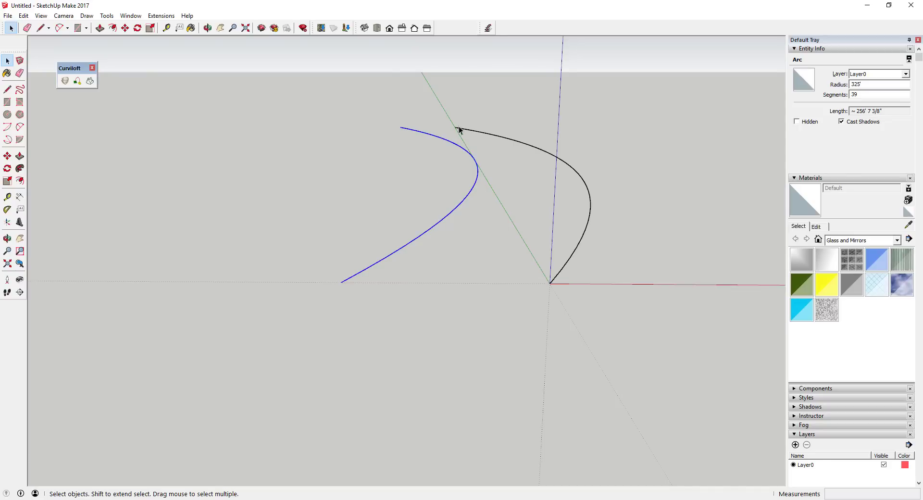
{"action": "key", "text": "a"}
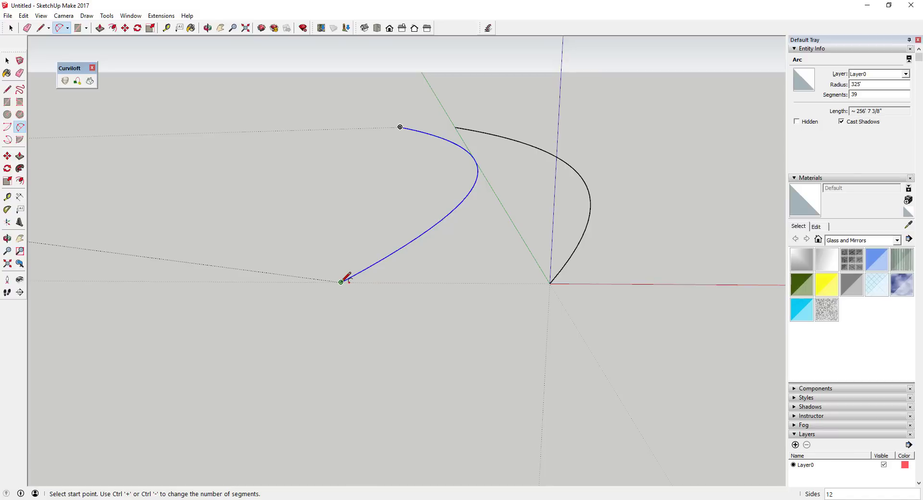
{"action": "left_click", "coordinate": [341, 281]}
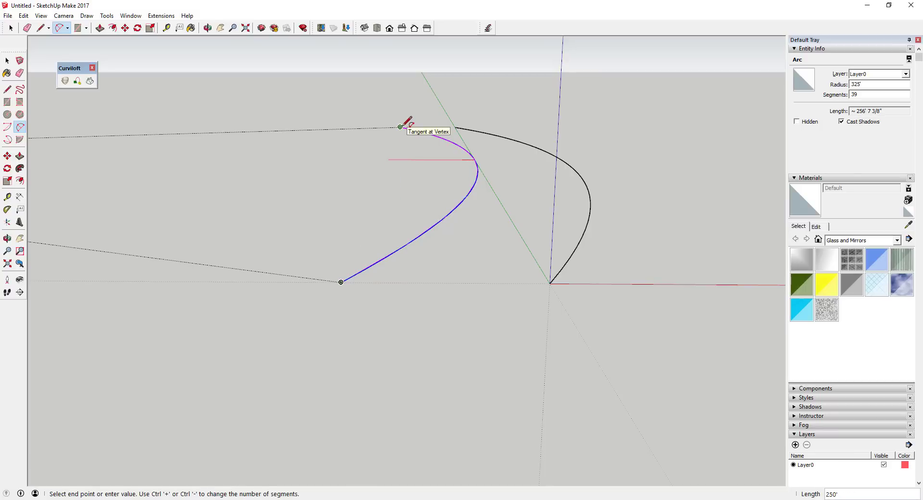
{"action": "left_click", "coordinate": [399, 127]}
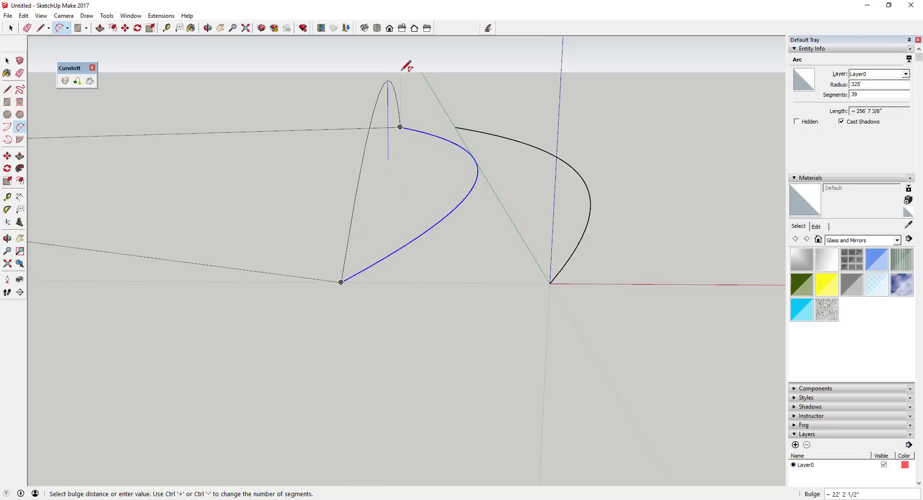
{"action": "scroll", "coordinate": [402, 60], "scroll_direction": "down", "scroll_amount": 5}
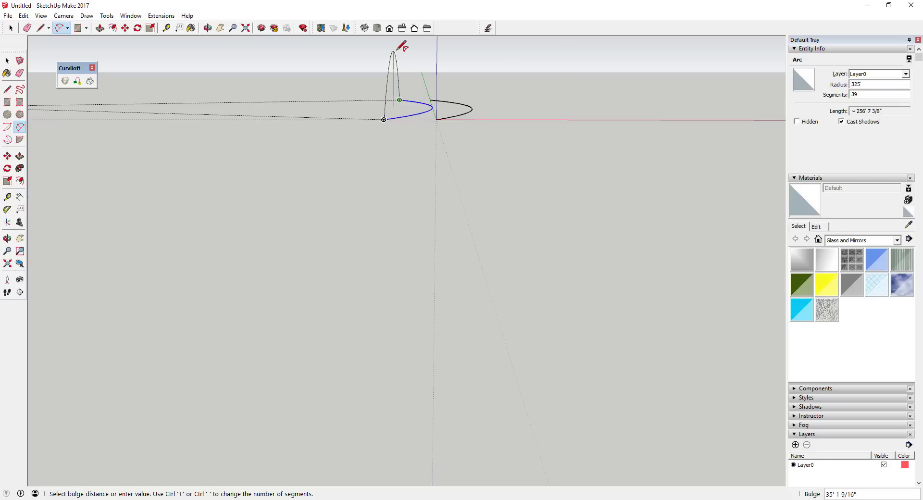
{"action": "key", "text": "space"}
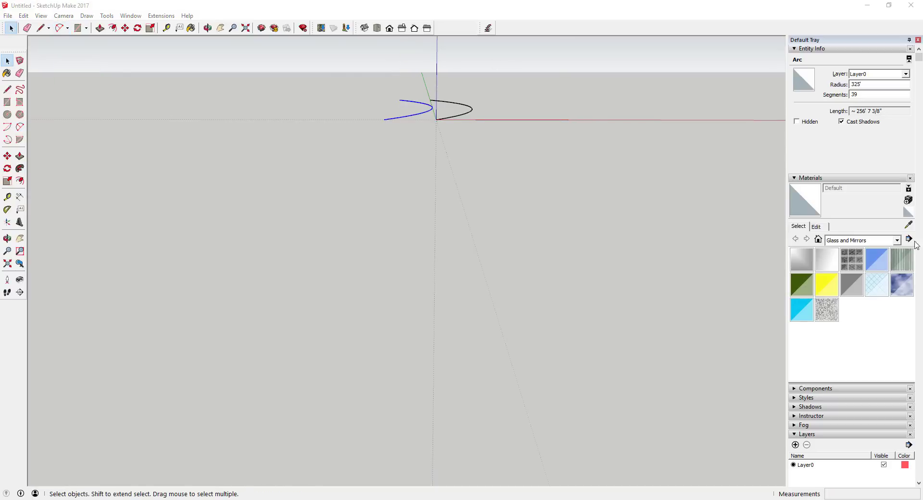
- Draw an upright arc between the copied arc's two endpoints with a 50' bulge along the blue axis, and select it
{"action": "middle_click_drag", "start_coordinate": [462, 115], "coordinate": [378, 180]}
{"action": "key", "text": "a"}
{"action": "left_click", "coordinate": [342, 212]}
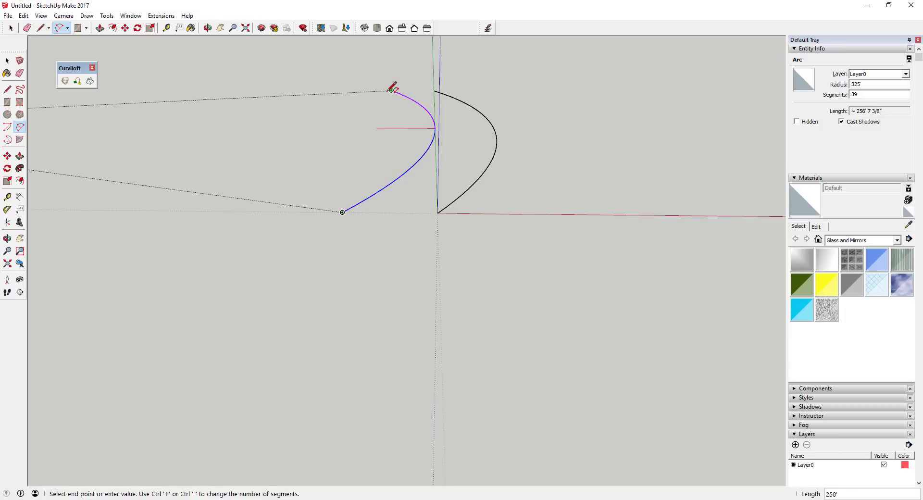
{"action": "left_click", "coordinate": [392, 90]}
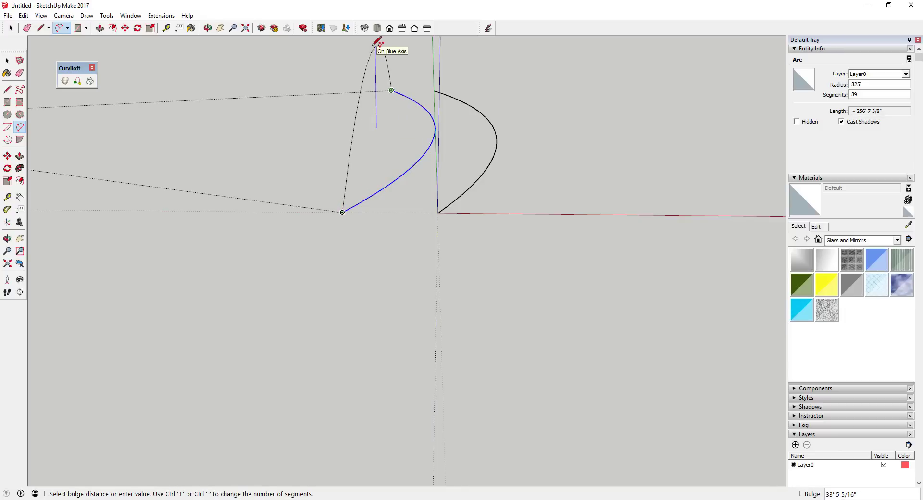
{"action": "type", "text": "50'"}
{"action": "key", "text": "Return"}
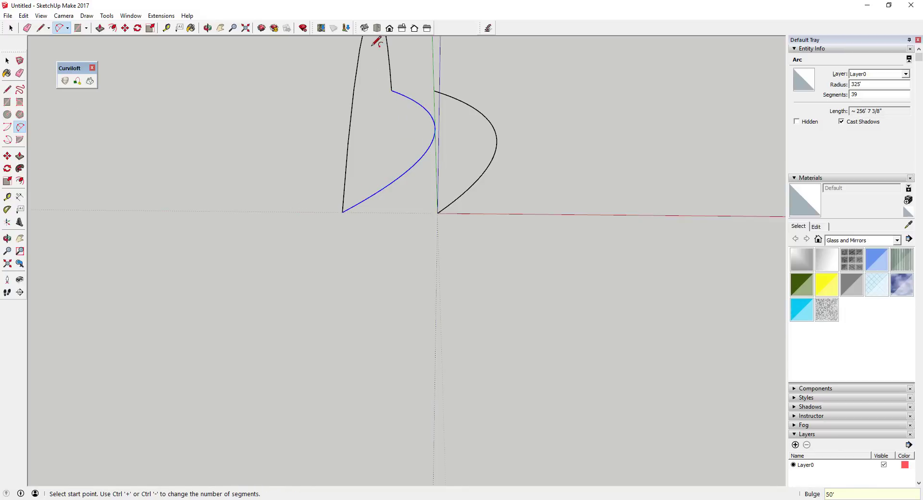
{"action": "scroll", "coordinate": [373, 159], "scroll_direction": "down", "scroll_amount": 3}
{"action": "key", "text": "space"}
{"action": "mouse_move", "coordinate": [368, 74]}
{"action": "middle_mouse_down"}
{"action": "mouse_move", "coordinate": [377, 56]}
{"action": "mouse_move", "coordinate": [371, 78]}
{"action": "mouse_move", "coordinate": [353, 73]}
{"action": "middle_mouse_up"}
{"action": "left_click", "coordinate": [371, 77]}
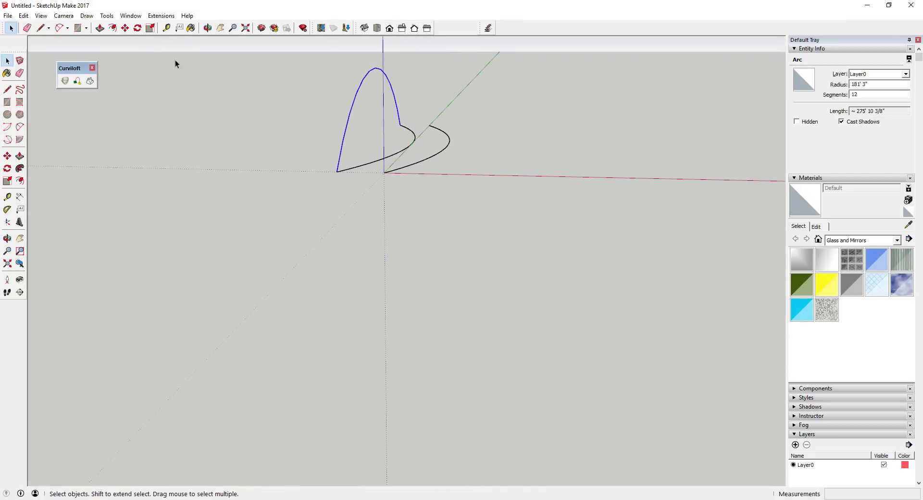
- Measure the upright arc's height from its apex straight down to the ground plane
{"action": "left_click", "coordinate": [166, 28]}
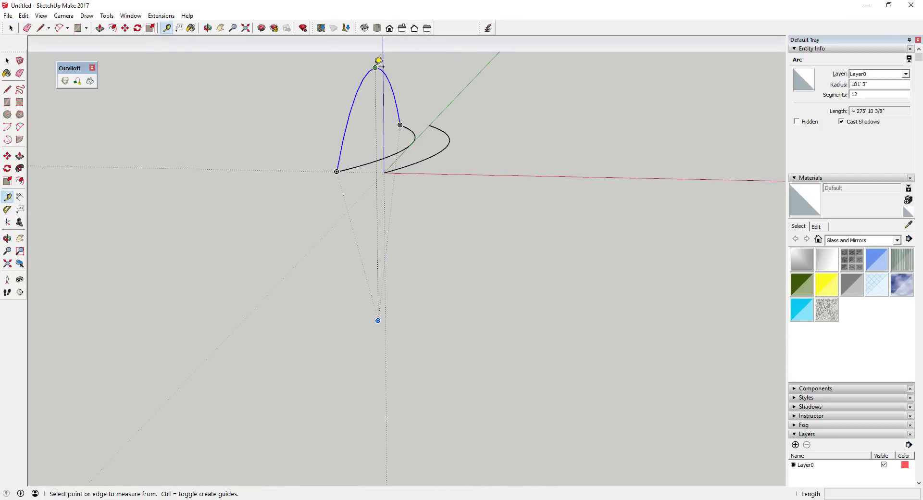
{"action": "left_click", "coordinate": [375, 68]}
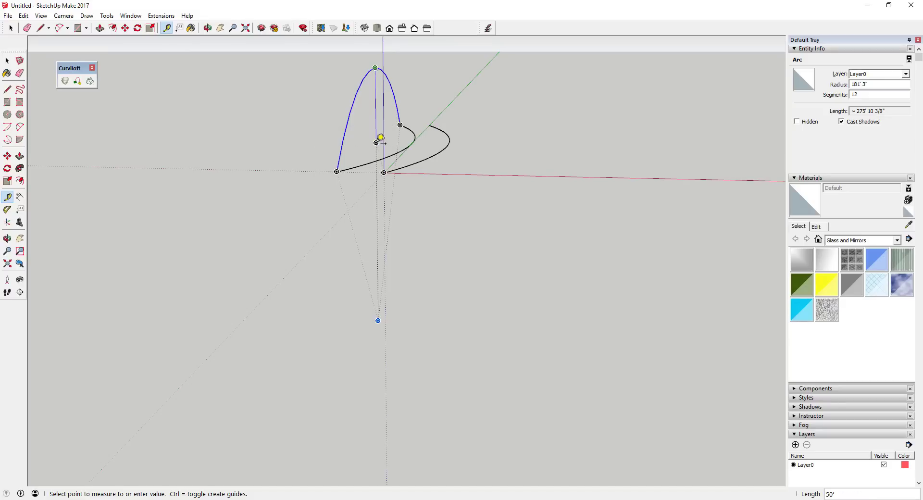
{"action": "type", "text": "50'"}
{"action": "key", "text": "Return"}
{"action": "key", "text": "space"}
{"action": "middle_click_drag", "start_coordinate": [380, 144], "coordinate": [378, 96]}
{"action": "key", "text": "q"}
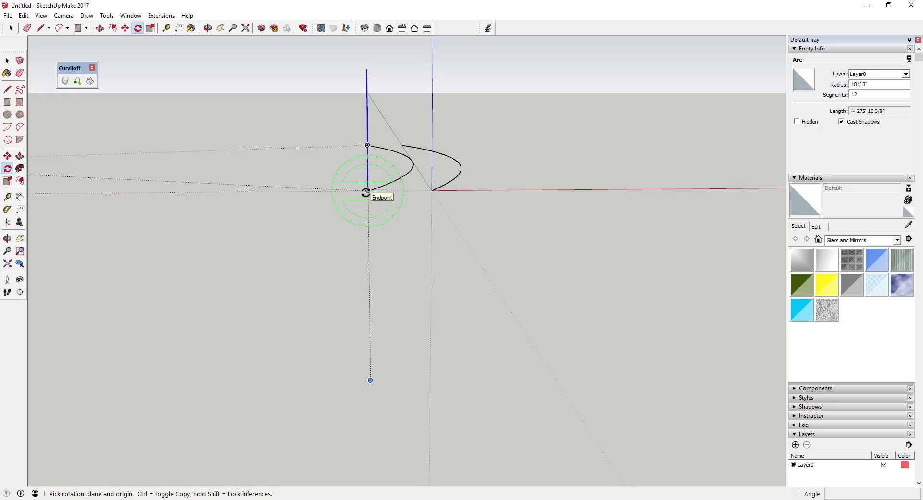
{"action": "middle_click_drag", "start_coordinate": [373, 189], "coordinate": [390, 184]}
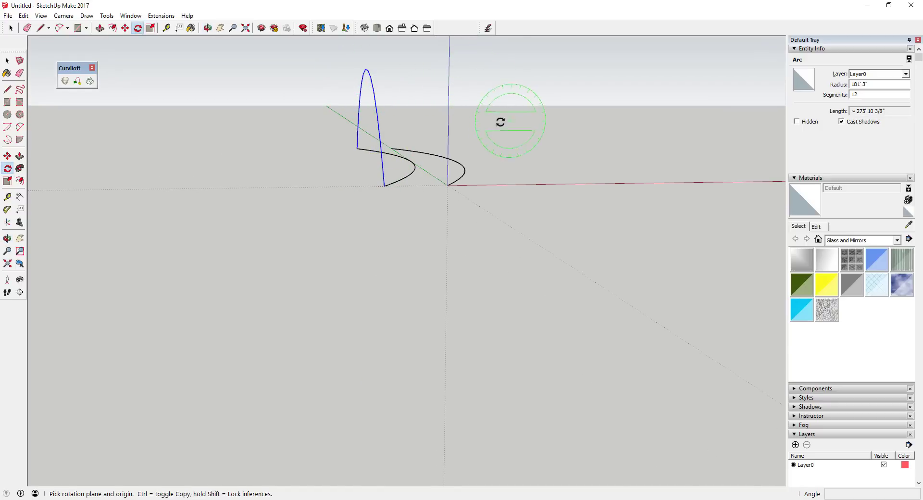
{"action": "key", "text": "space"}
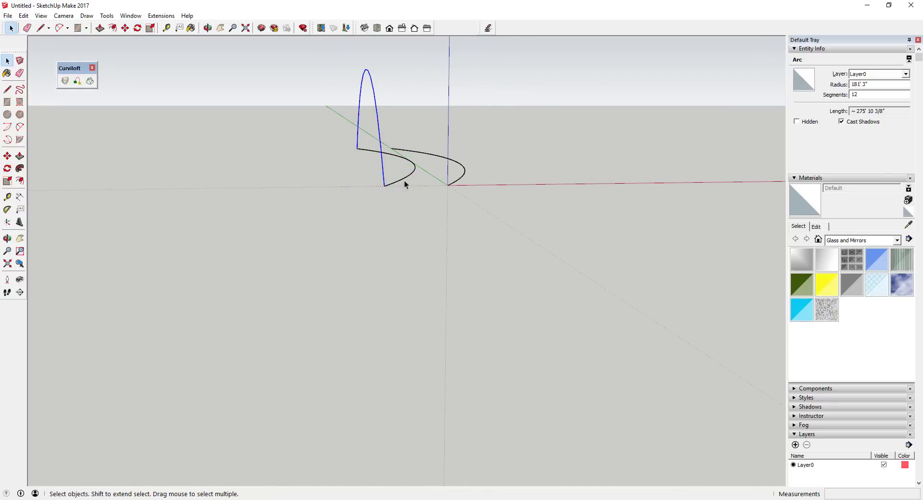
- Rotate the upright arc 30 degrees about its base endpoint so it leans toward the positive red axis
{"action": "scroll", "coordinate": [398, 187], "scroll_direction": "up", "scroll_amount": 5}
{"action": "key", "text": "q"}
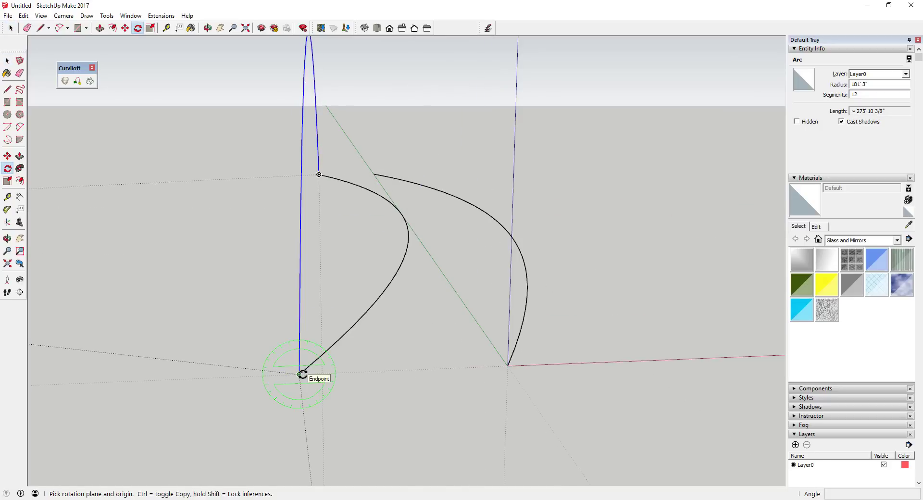
{"action": "scroll", "coordinate": [337, 360], "scroll_direction": "down", "scroll_amount": 2}
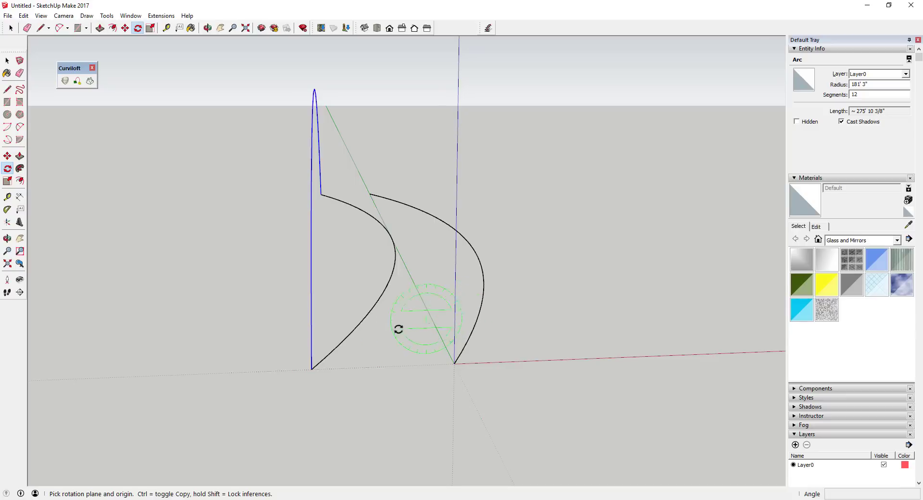
{"action": "left_click", "coordinate": [311, 369]}
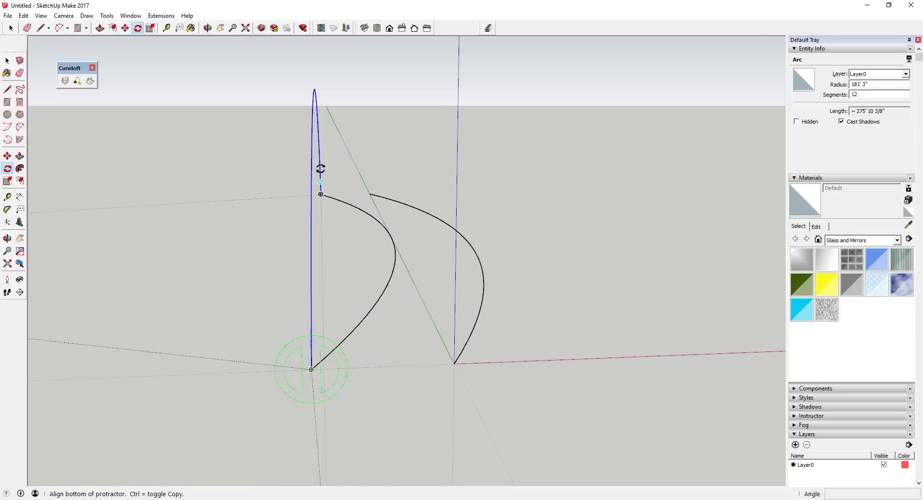
{"action": "left_click", "coordinate": [314, 89]}
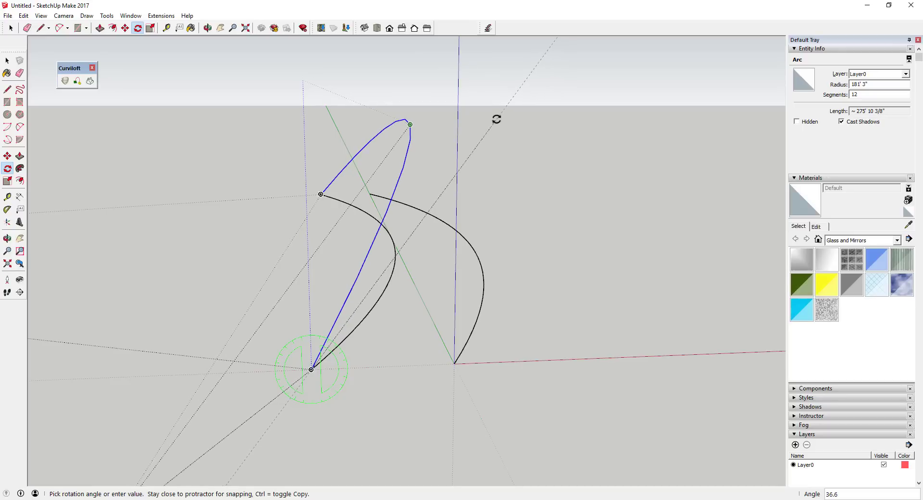
{"action": "key", "text": "Return"}
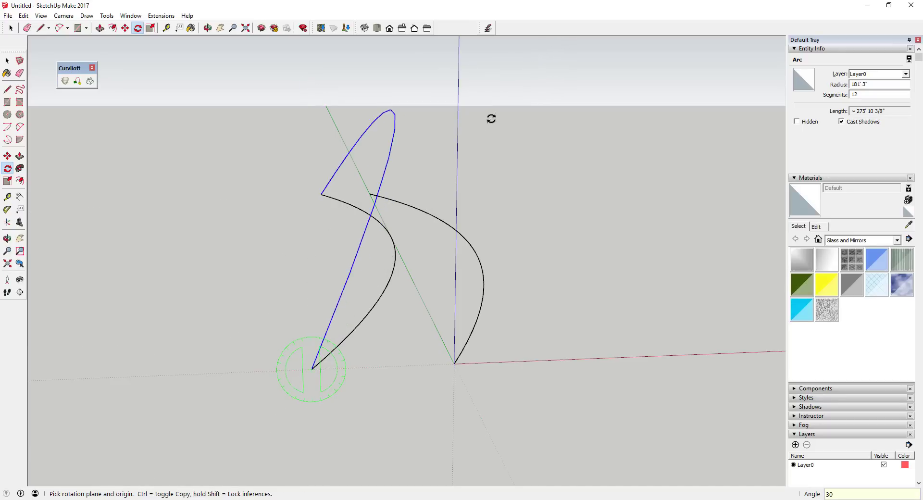
{"action": "key", "text": "space"}
{"action": "middle_click_drag", "start_coordinate": [474, 132], "coordinate": [441, 138]}
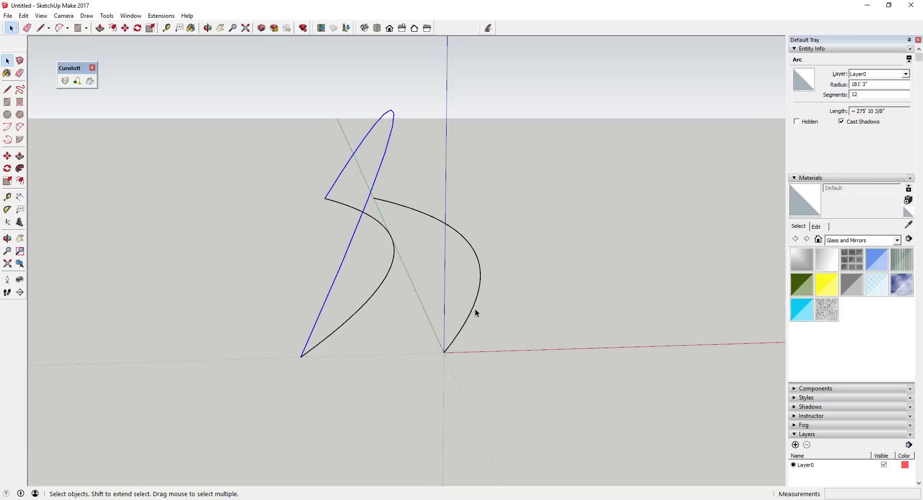
{"action": "middle_click_drag", "start_coordinate": [320, 332], "coordinate": [397, 259]}
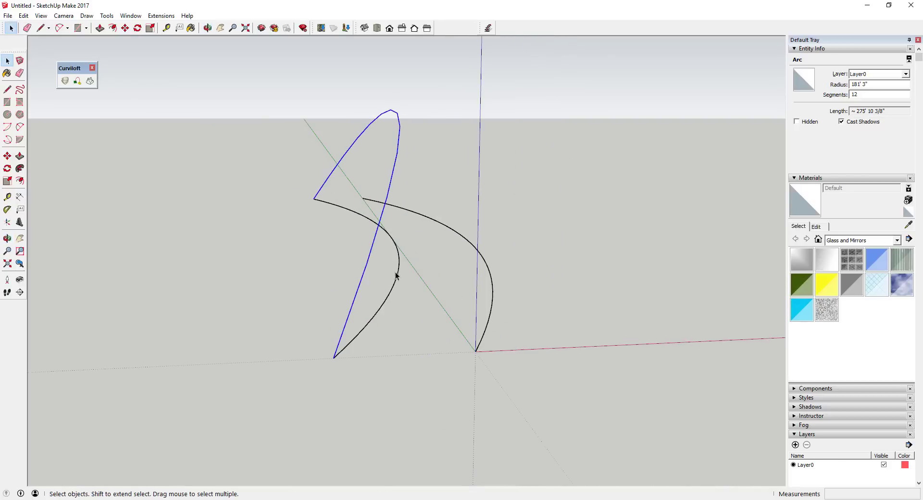
{"action": "key", "text": "a"}
{"action": "left_click", "coordinate": [333, 357]}
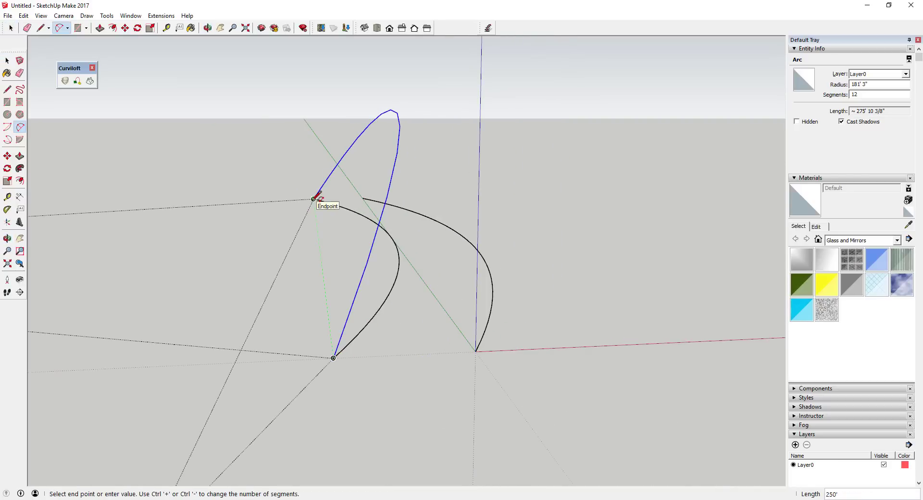
- Erase the two flat 39-segment arcs on the ground, keeping only the tilted arc
{"action": "key", "text": "e"}
{"action": "middle_click_drag", "start_coordinate": [313, 199], "coordinate": [404, 288]}
{"action": "mouse_move", "coordinate": [404, 288]}
{"action": "left_mouse_down"}
{"action": "mouse_move", "coordinate": [420, 268]}
{"action": "mouse_move", "coordinate": [482, 263]}
{"action": "mouse_move", "coordinate": [471, 278]}
{"action": "left_mouse_up"}
{"action": "key", "text": "space"}
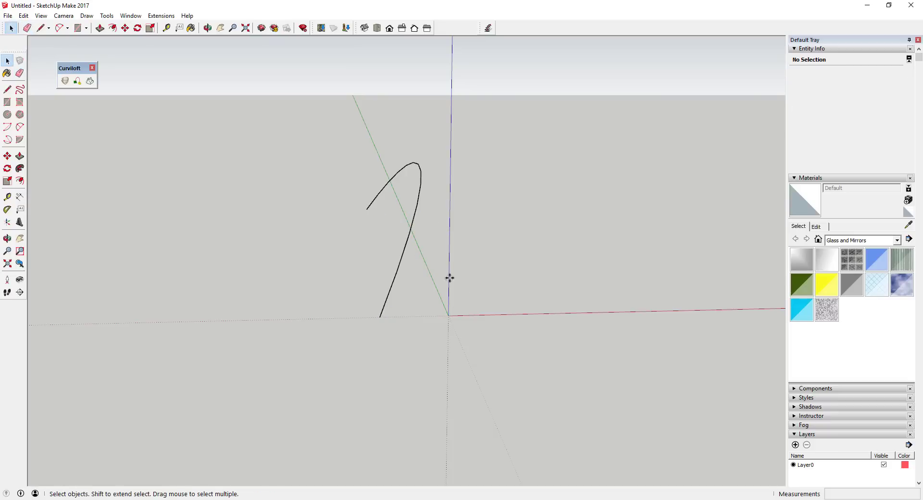
- Draw a shallower flat arc between the tilted arc's endpoints, with a bulge of about 10' along the red axis
{"action": "key", "text": "l"}
{"action": "key", "text": "a"}
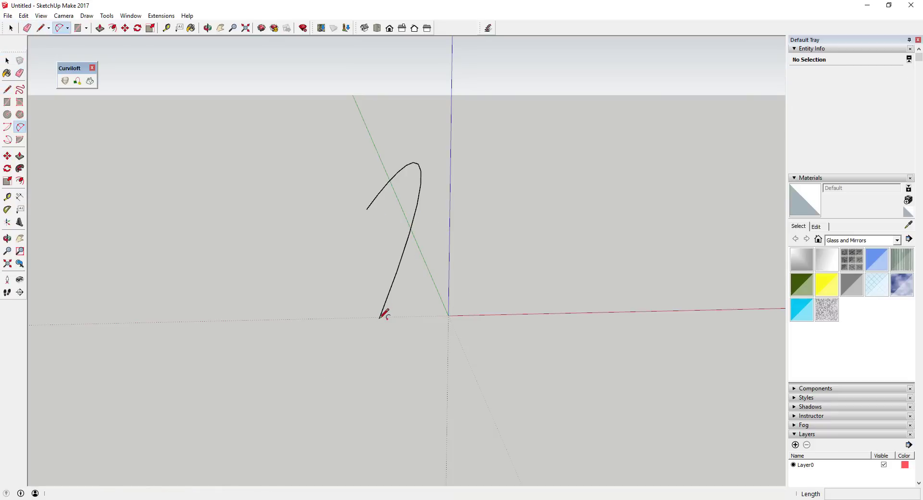
{"action": "left_click", "coordinate": [379, 317]}
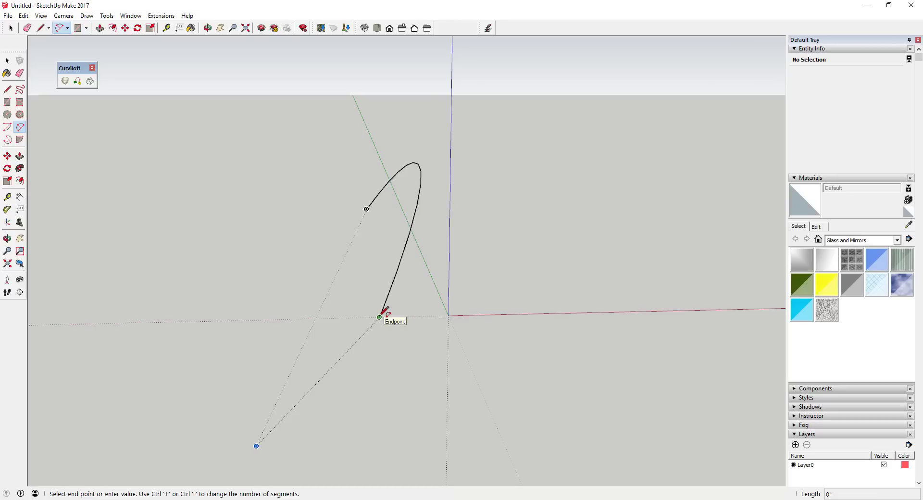
{"action": "left_click", "coordinate": [367, 209]}
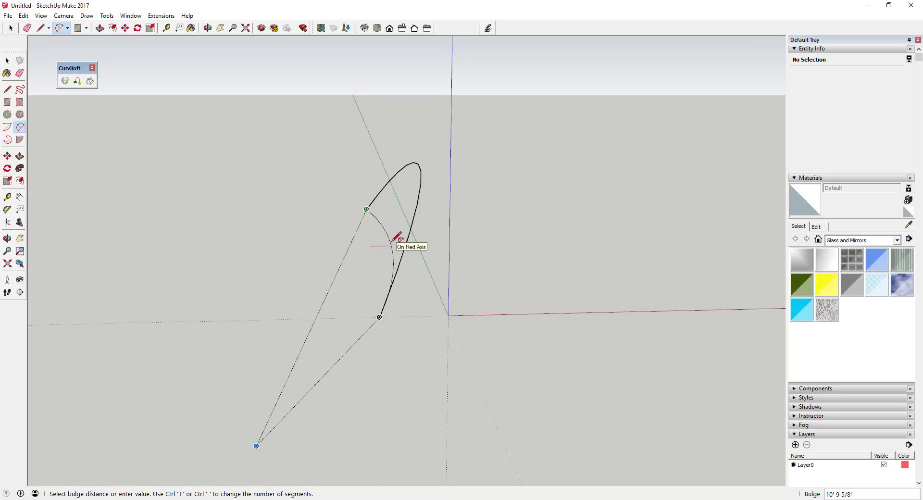
{"action": "left_click", "coordinate": [392, 242]}
{"action": "key", "text": "space"}
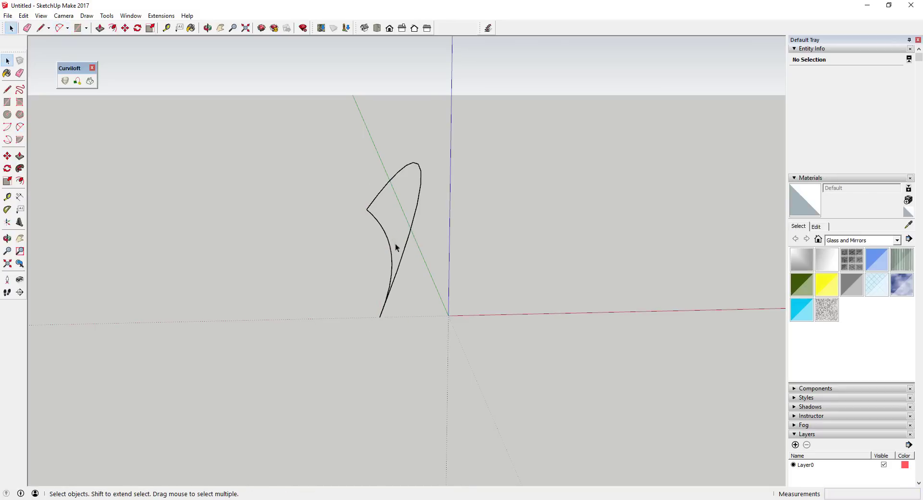
- Copy the shallow flat arc 25' along the red axis from its front endpoint to the origin, and clear the selection
{"action": "left_click", "coordinate": [393, 262]}
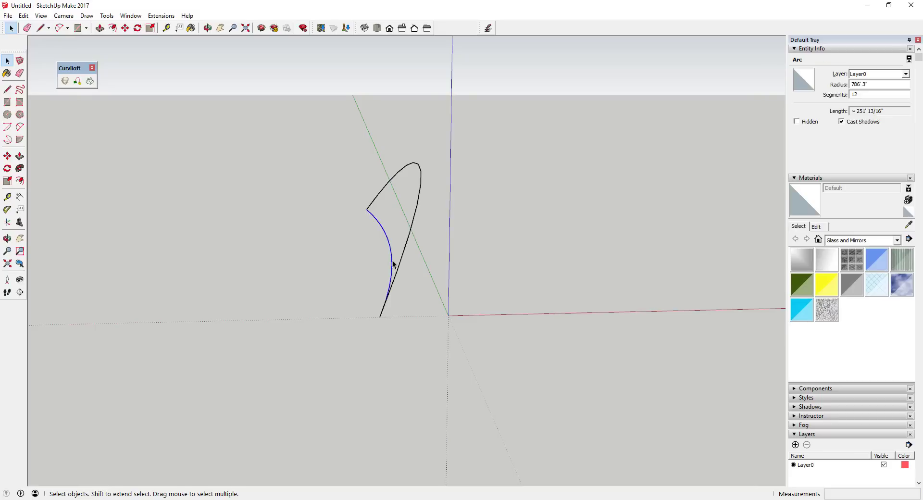
{"action": "key", "text": "m"}
{"action": "left_click", "coordinate": [380, 317]}
{"action": "key", "text": "ctrl"}
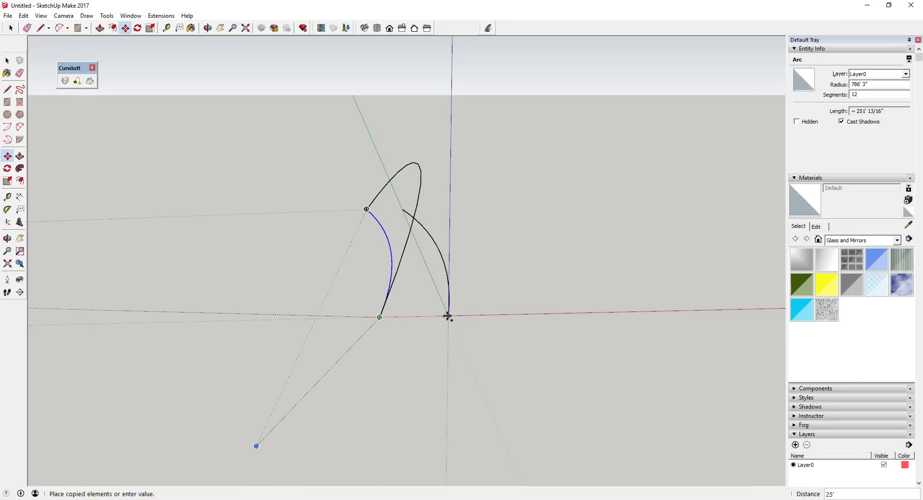
{"action": "left_click", "coordinate": [448, 315]}
{"action": "middle_click_drag", "start_coordinate": [456, 314], "coordinate": [444, 294]}
{"action": "left_click", "coordinate": [411, 189]}
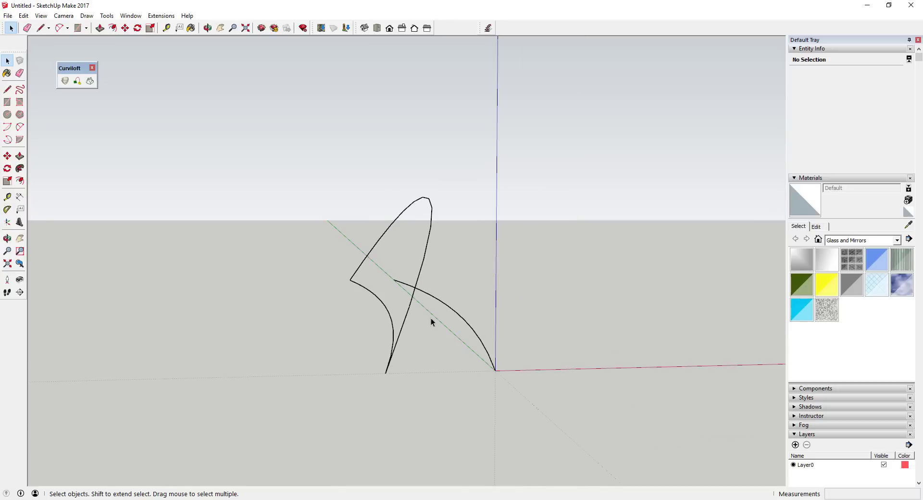
{"action": "middle_click_drag", "start_coordinate": [448, 264], "coordinate": [441, 239]}
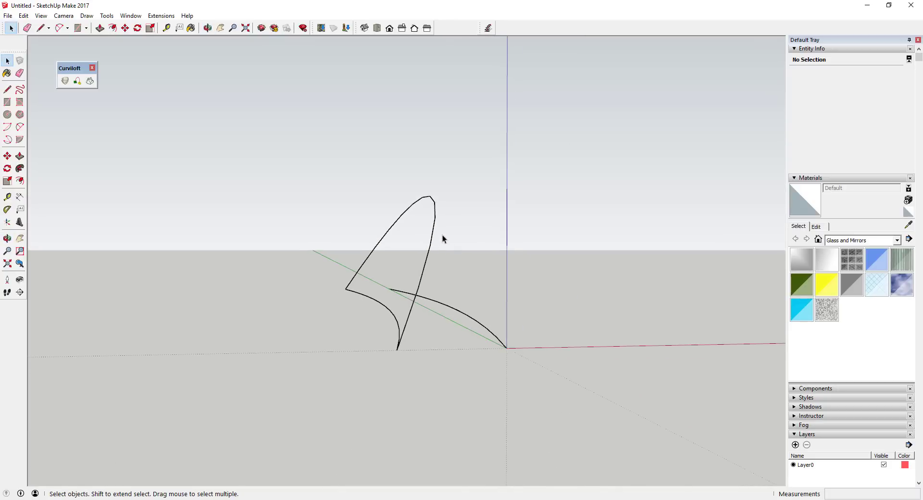
- Set the segment count of both flat base arcs to 39
{"action": "left_click", "coordinate": [429, 228]}
{"action": "middle_click_drag", "start_coordinate": [502, 251], "coordinate": [476, 249]}
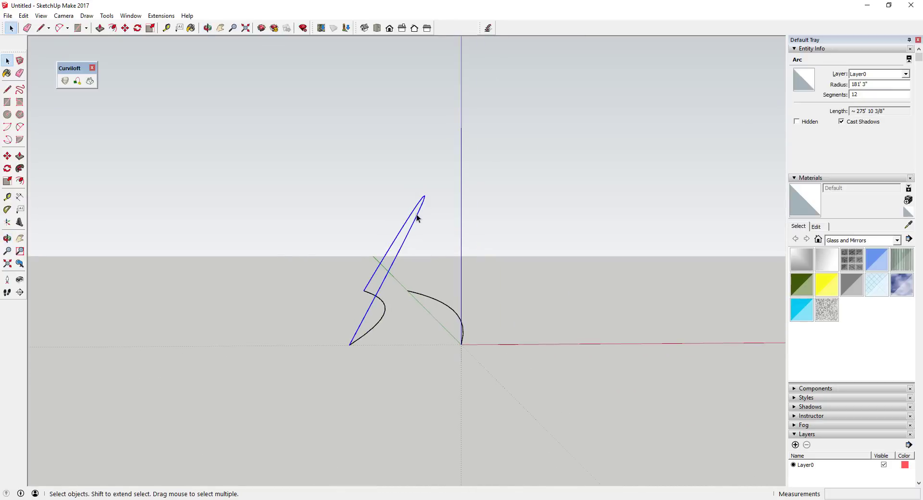
{"action": "left_click", "coordinate": [462, 324]}
{"action": "left_click", "coordinate": [462, 328]}
{"action": "middle_click_drag", "start_coordinate": [505, 331], "coordinate": [459, 333]}
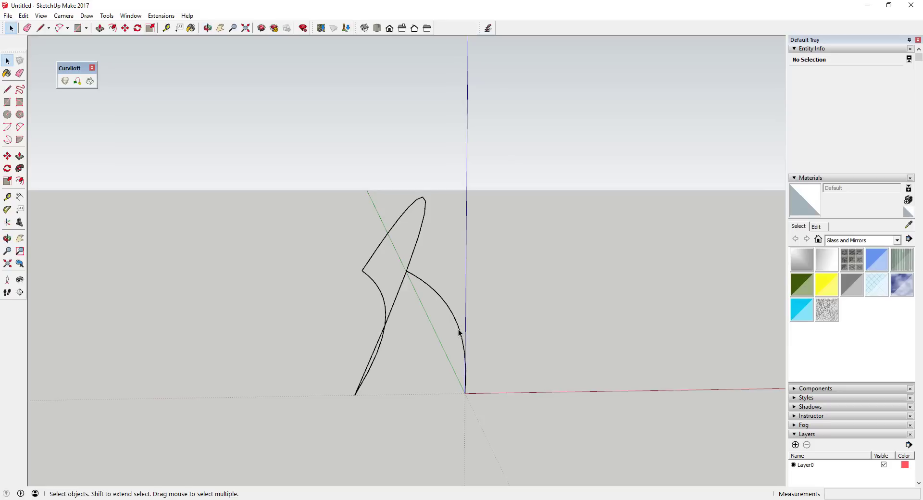
{"action": "left_click", "coordinate": [459, 334]}
{"action": "double_click", "coordinate": [859, 92]}
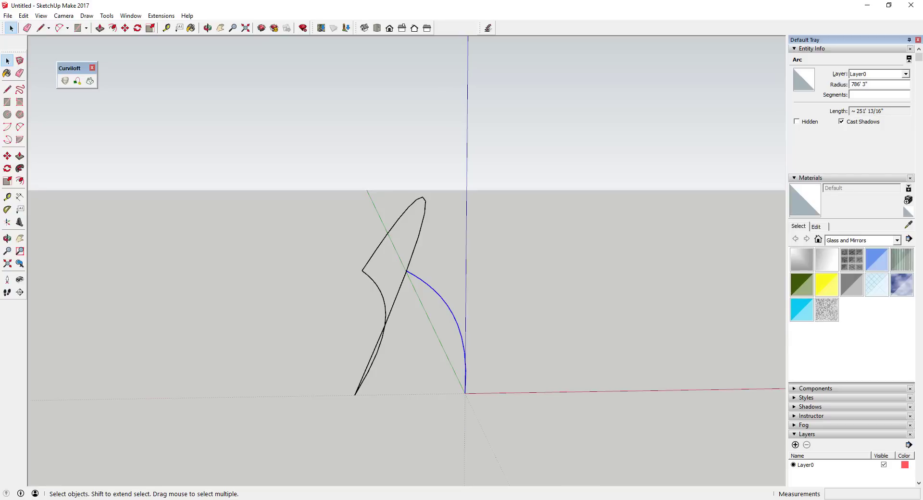
{"action": "left_click", "coordinate": [382, 293]}
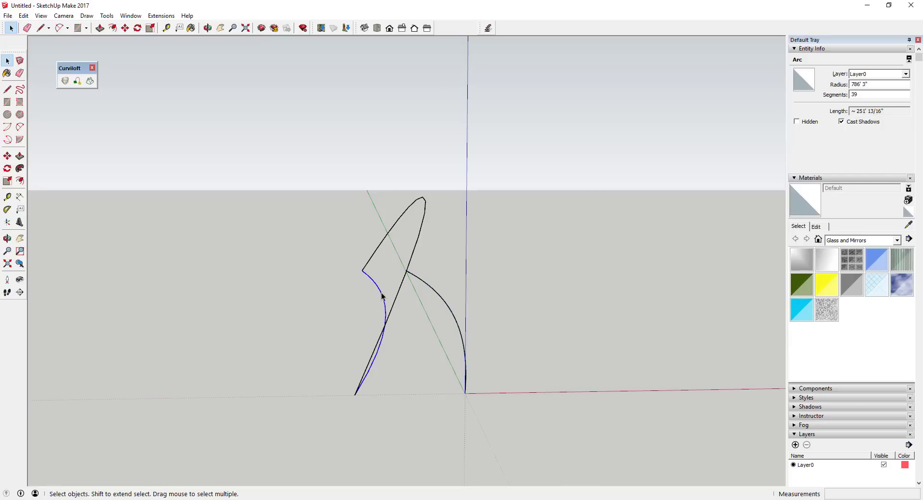
{"action": "double_click", "coordinate": [874, 93]}
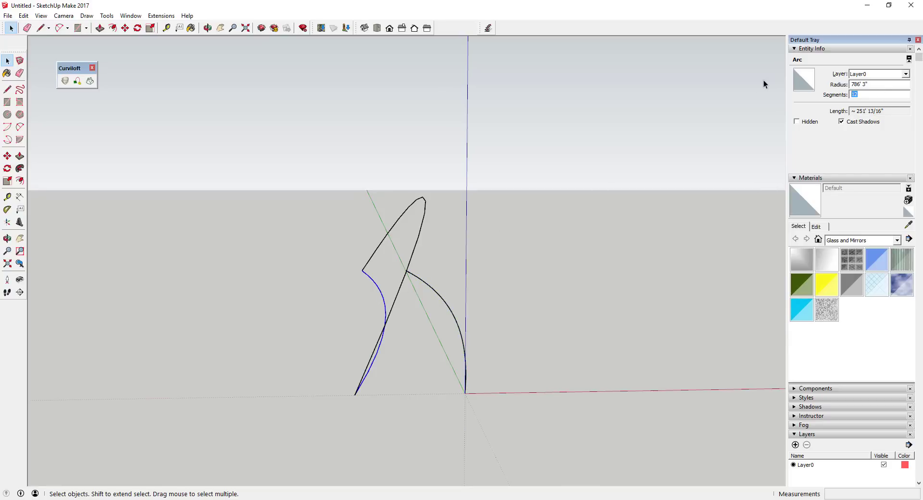
{"action": "type", "text": "39"}
{"action": "key", "text": "Return"}
- Set the tilted arc's segment count to 39
{"action": "left_click", "coordinate": [422, 217]}
{"action": "double_click", "coordinate": [874, 95]}
{"action": "type", "text": "39"}
{"action": "key", "text": "Return"}
{"action": "middle_click_drag", "start_coordinate": [675, 185], "coordinate": [583, 238]}
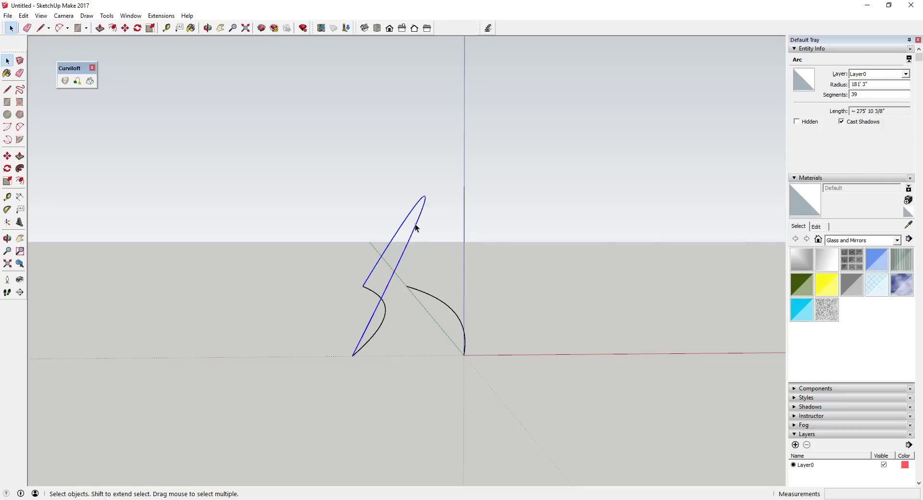
- Create a Curviloft Loft by Spline preview between the tilted arc and the flat arc at the origin
{"action": "left_click", "coordinate": [451, 313], "text": "ctrl"}
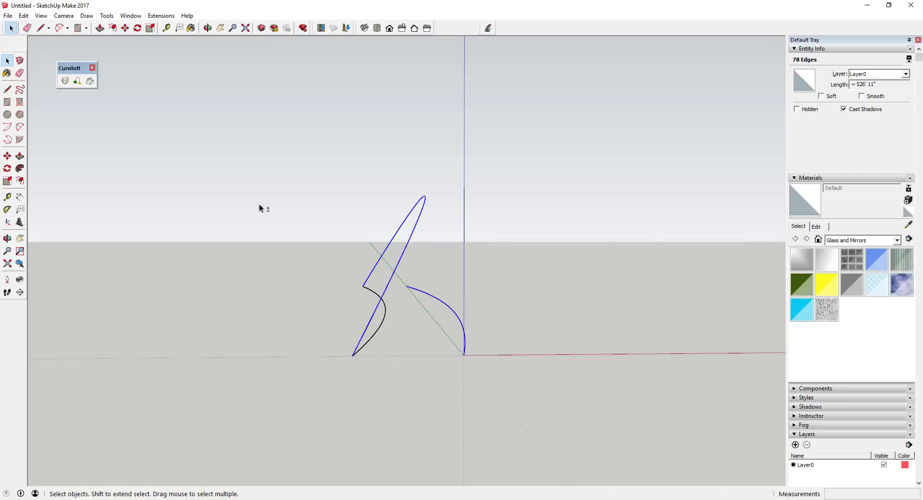
{"action": "left_click", "coordinate": [65, 81]}
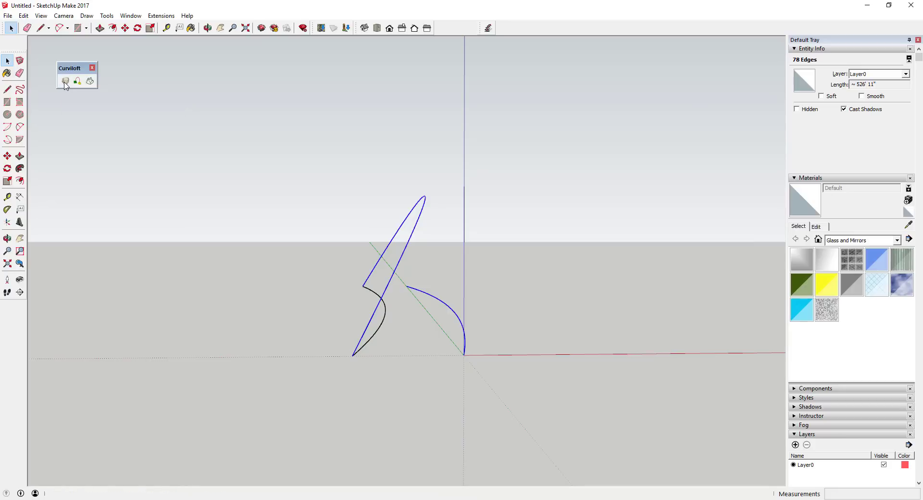
{"action": "middle_click_drag", "start_coordinate": [543, 283], "coordinate": [468, 285]}
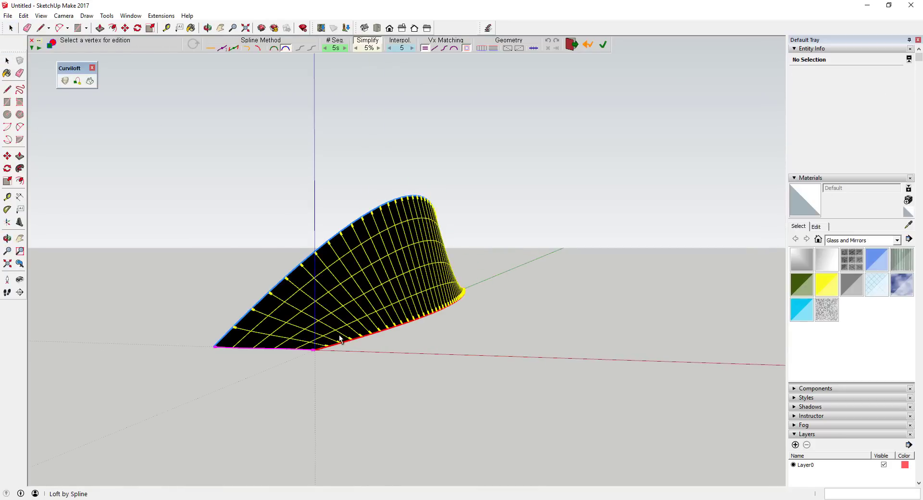
{"action": "key", "text": "Escape"}
{"action": "middle_click_drag", "start_coordinate": [357, 325], "coordinate": [412, 309]}
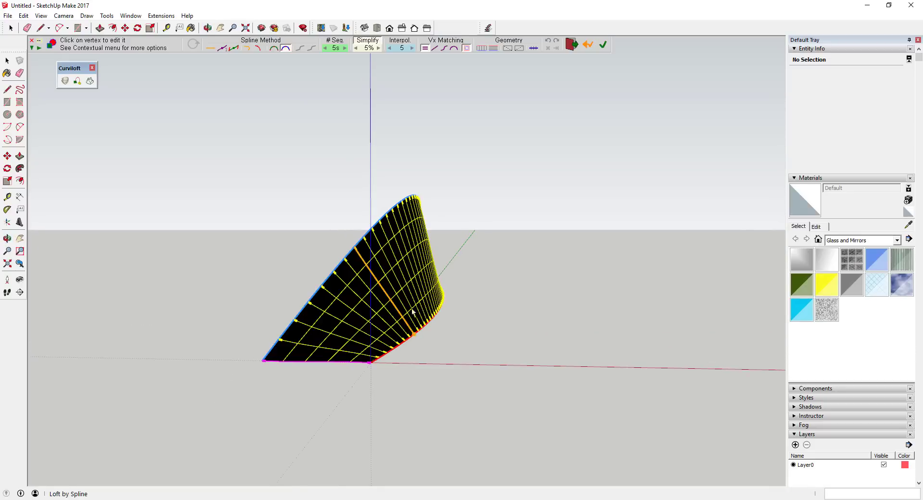
{"action": "scroll", "coordinate": [419, 250], "scroll_direction": "up", "scroll_amount": 3}
{"action": "scroll", "coordinate": [419, 250], "scroll_direction": "down", "scroll_amount": 3}
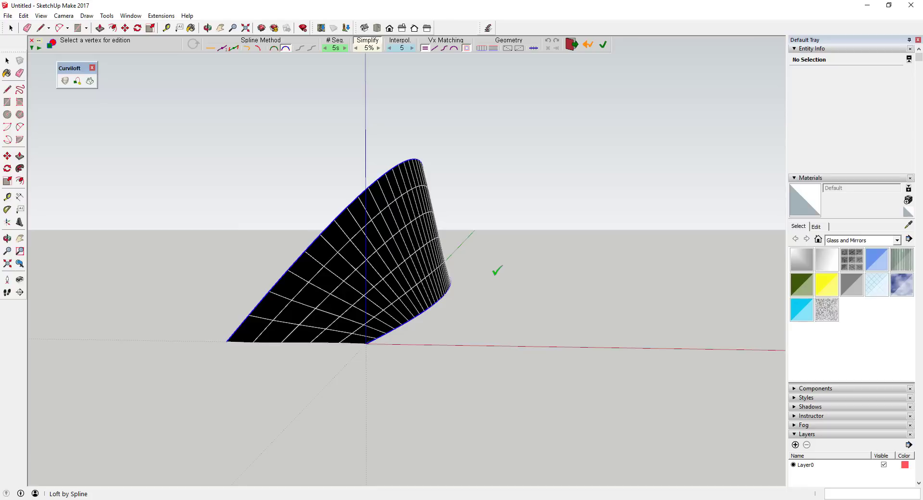
- Generate only the connecting edges between the two arcs, without faces or intermediate edges, and complete the loft
{"action": "left_click", "coordinate": [481, 49]}
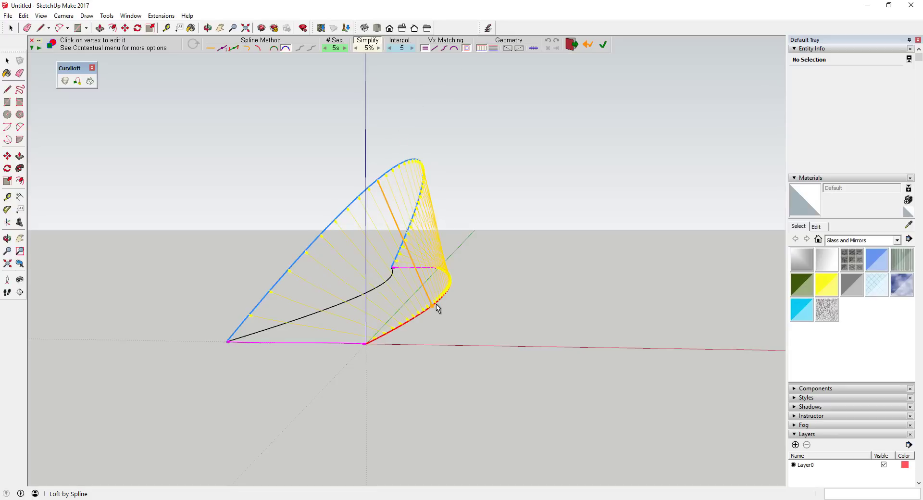
{"action": "left_click", "coordinate": [492, 50]}
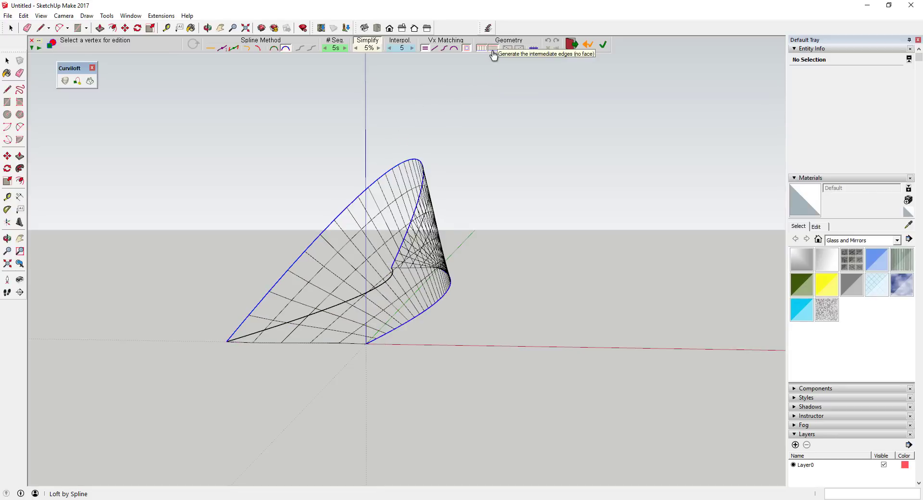
{"action": "left_click", "coordinate": [493, 50]}
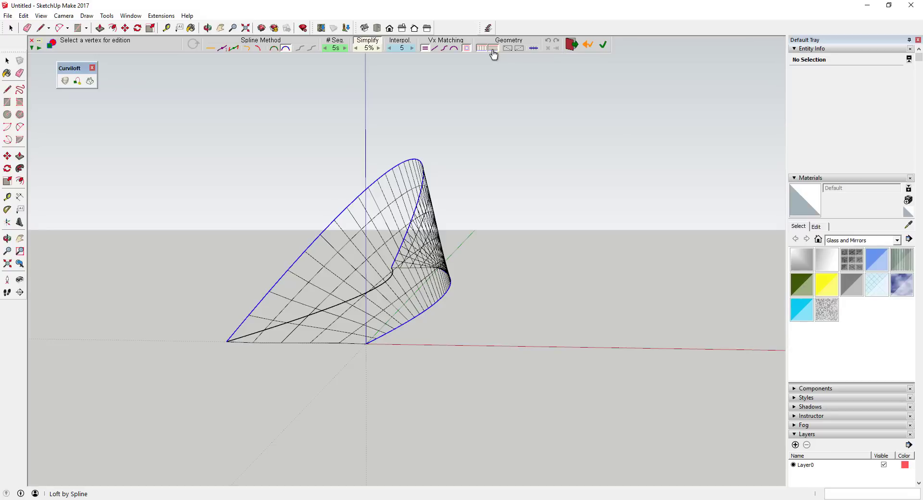
{"action": "middle_click_drag", "start_coordinate": [441, 179], "coordinate": [295, 330]}
{"action": "middle_click_drag", "start_coordinate": [344, 298], "coordinate": [303, 194]}
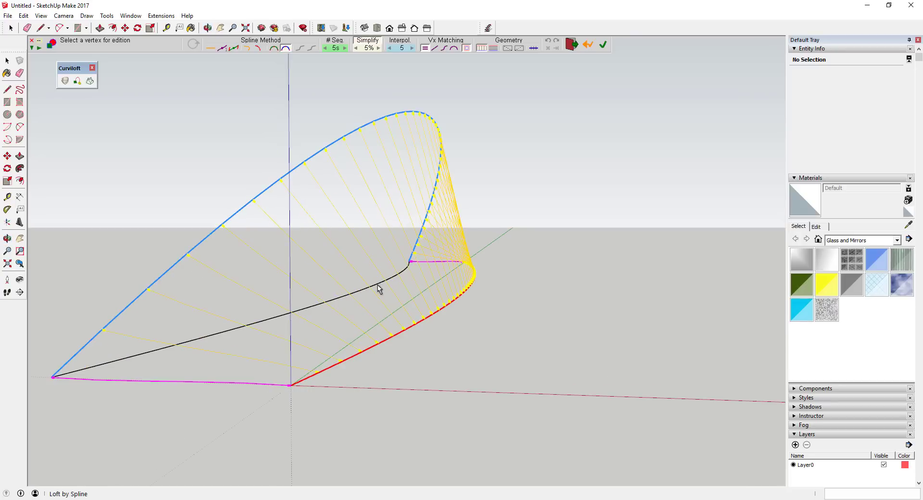
{"action": "middle_click_drag", "start_coordinate": [387, 296], "coordinate": [433, 322]}
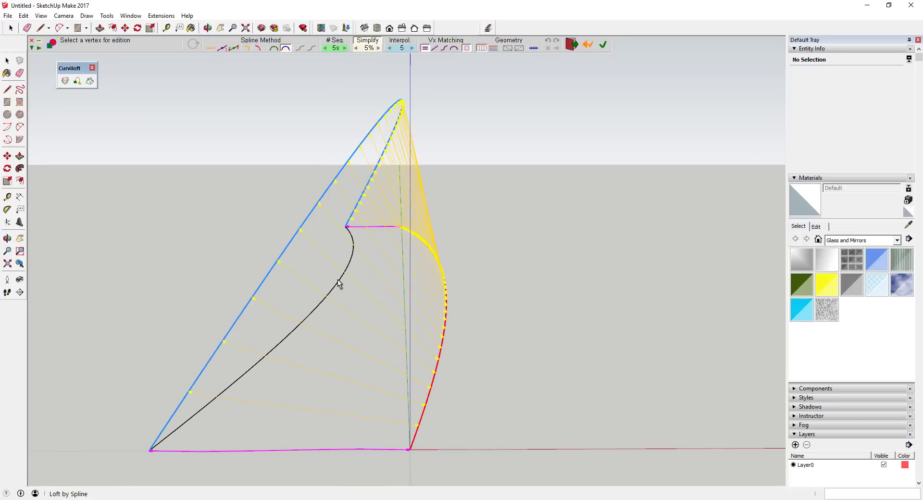
{"action": "left_click", "coordinate": [278, 262]}
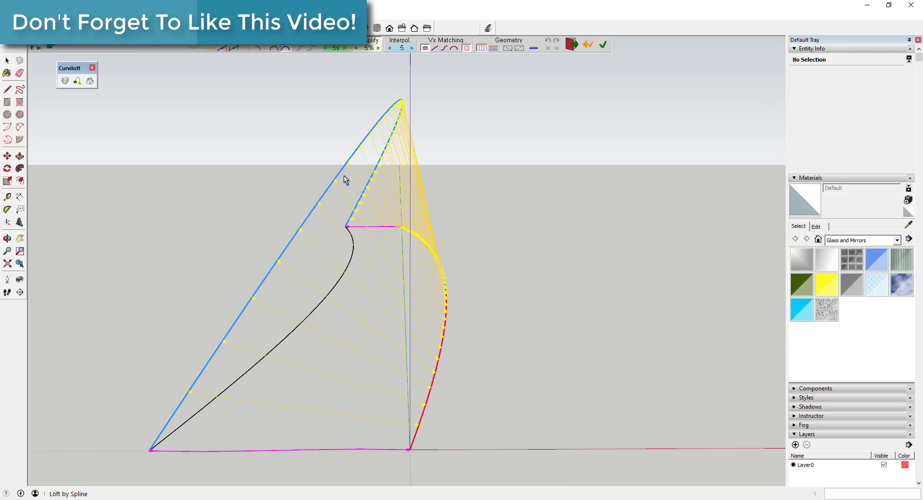
{"action": "mouse_move", "coordinate": [469, 303]}
{"action": "middle_mouse_down"}
{"action": "mouse_move", "coordinate": [446, 260]}
{"action": "mouse_move", "coordinate": [465, 290]}
{"action": "middle_mouse_up"}
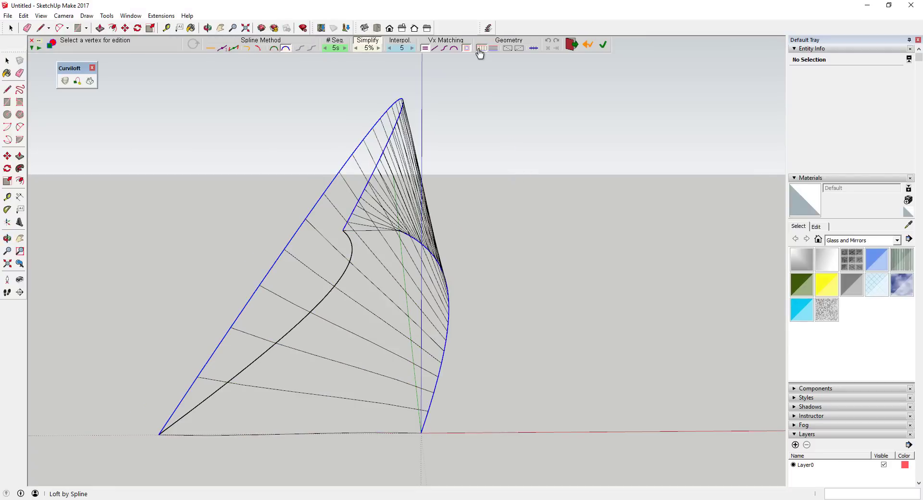
{"action": "left_click", "coordinate": [549, 237]}
{"action": "middle_click_drag", "start_coordinate": [440, 231], "coordinate": [515, 228]}
{"action": "key", "text": "space"}
- Try to loft by spline between the preselected tilted arc and the flat arc joining its endpoints
{"action": "left_click", "coordinate": [421, 212]}
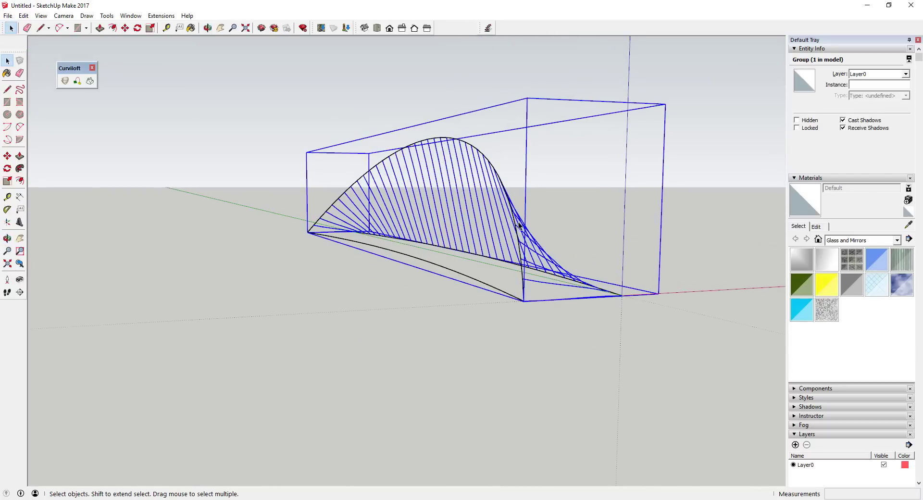
{"action": "left_click", "coordinate": [515, 229]}
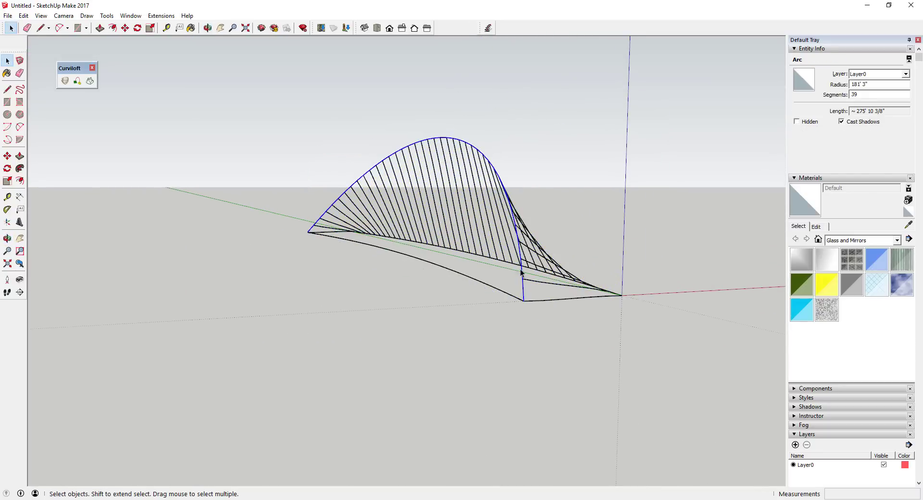
{"action": "left_click", "coordinate": [502, 294]}
{"action": "scroll", "coordinate": [503, 295], "scroll_direction": "up", "scroll_amount": 5}
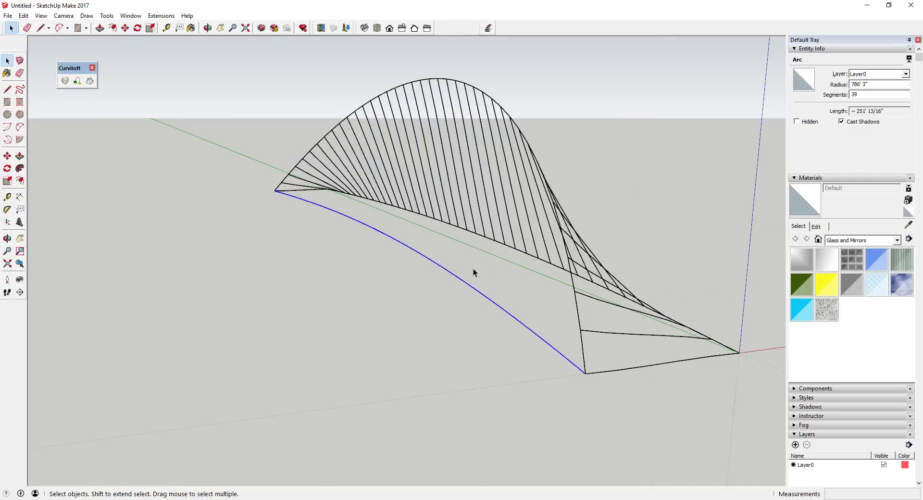
{"action": "left_click", "coordinate": [578, 318]}
{"action": "middle_click_drag", "start_coordinate": [578, 318], "coordinate": [546, 340]}
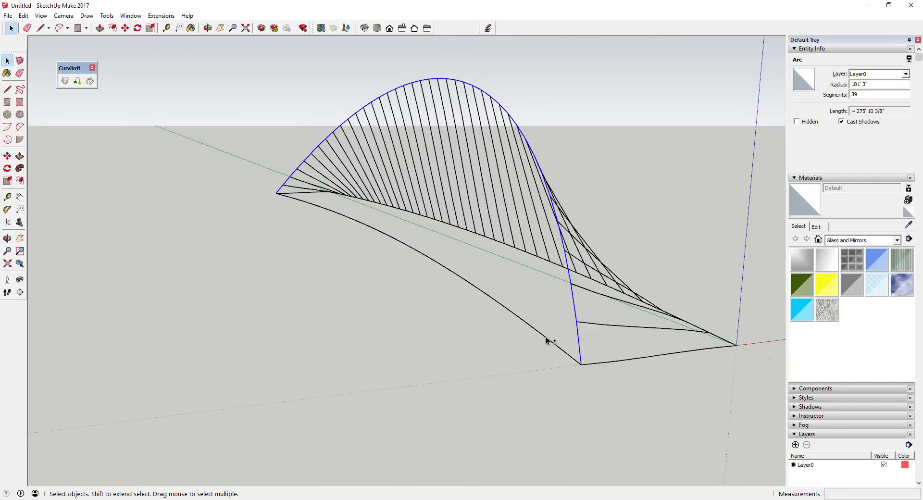
{"action": "left_click", "coordinate": [547, 340], "text": "shift"}
{"action": "left_click", "coordinate": [64, 81]}
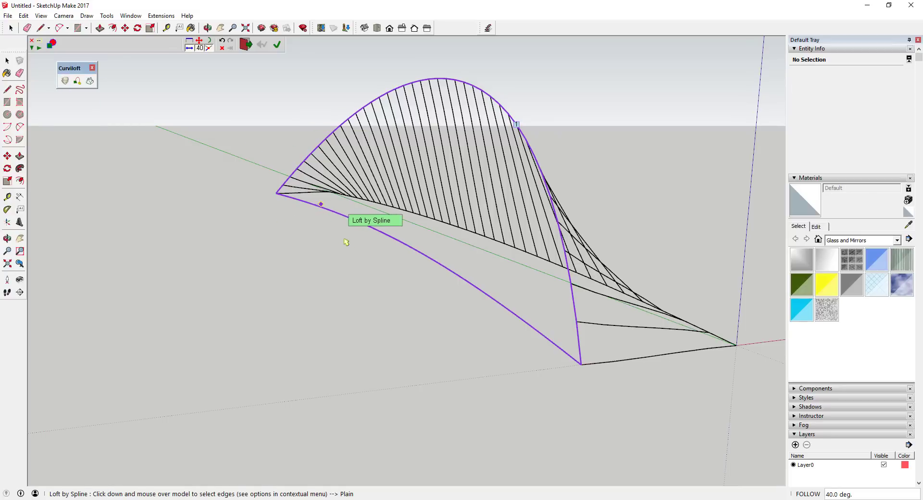
{"action": "key", "text": "Return"}
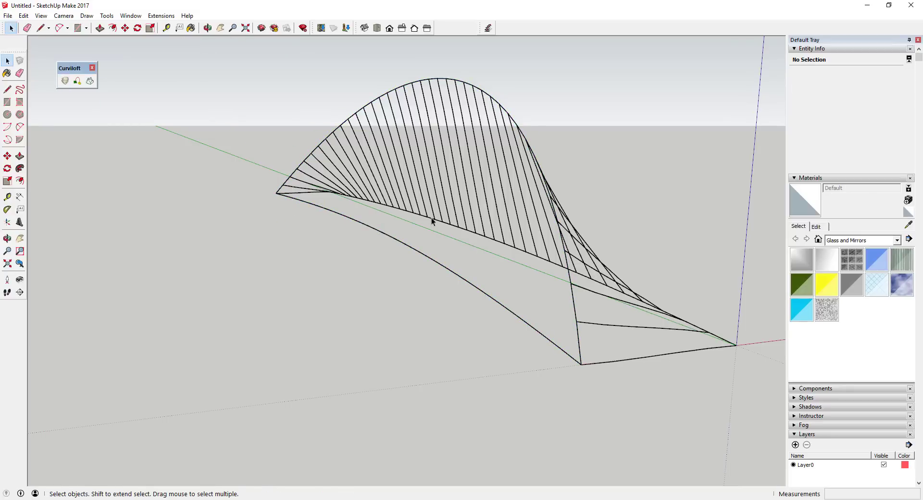
- Loft by spline from the flat arc joining the tilted arc's endpoints to the tilted arc, generating only the connecting edges without faces
{"action": "left_click", "coordinate": [429, 261]}
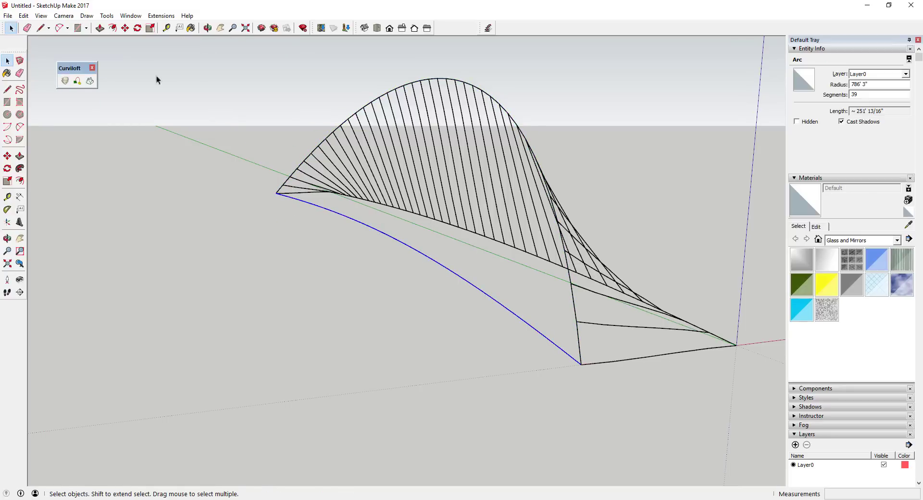
{"action": "left_click", "coordinate": [65, 81]}
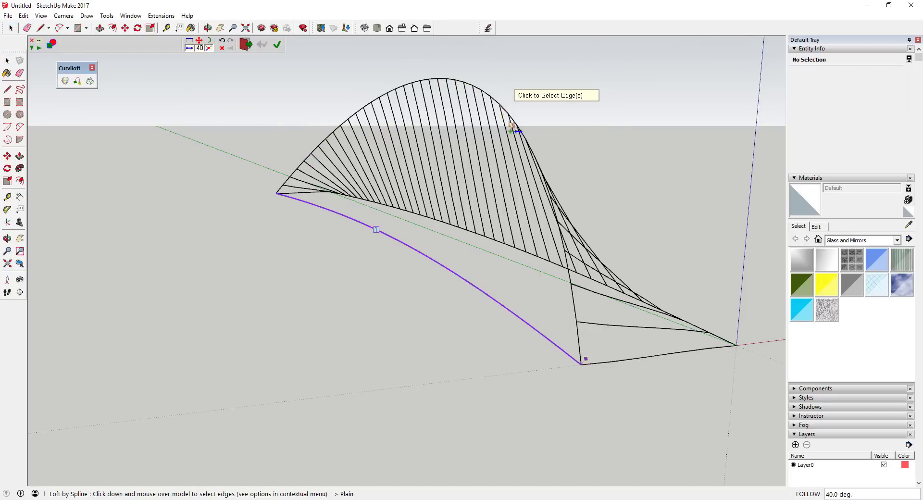
{"action": "left_click", "coordinate": [575, 307]}
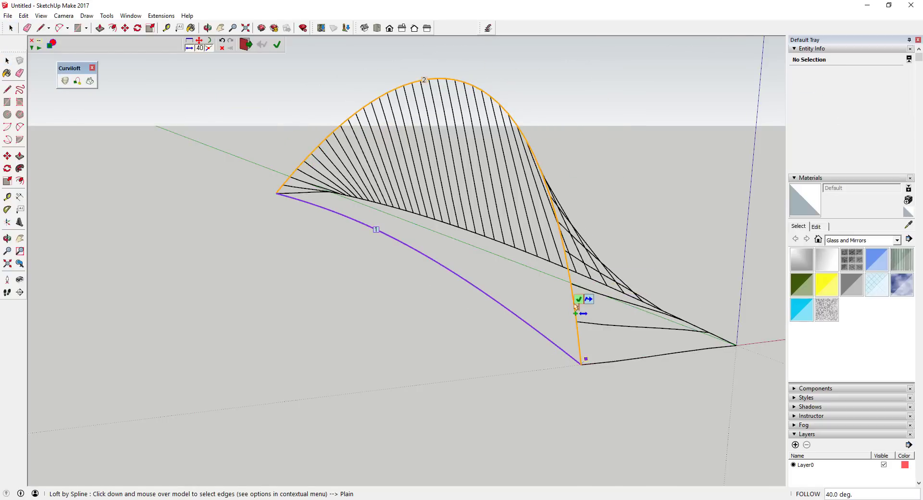
{"action": "left_click", "coordinate": [579, 300]}
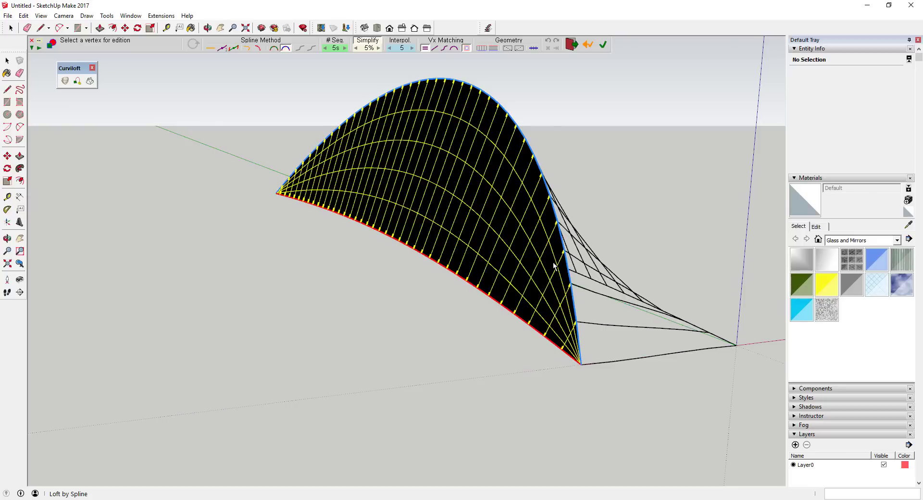
{"action": "middle_click_drag", "start_coordinate": [558, 246], "coordinate": [427, 185]}
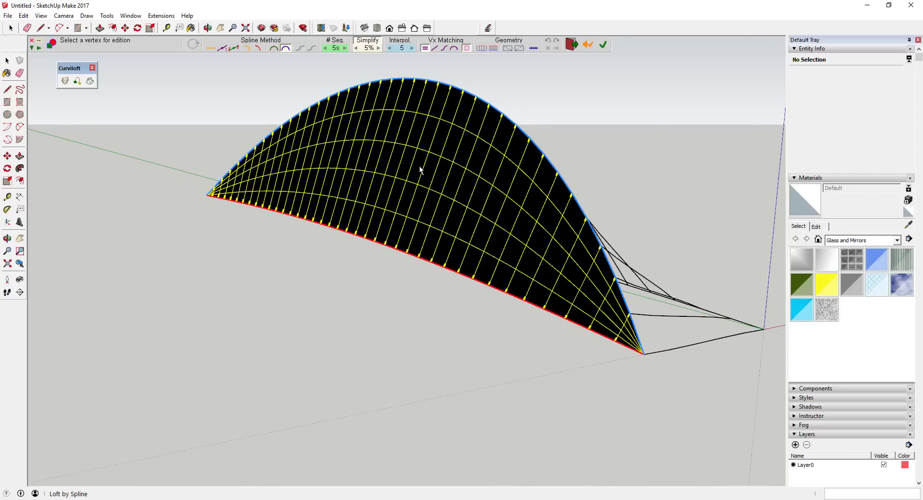
{"action": "left_click", "coordinate": [481, 48]}
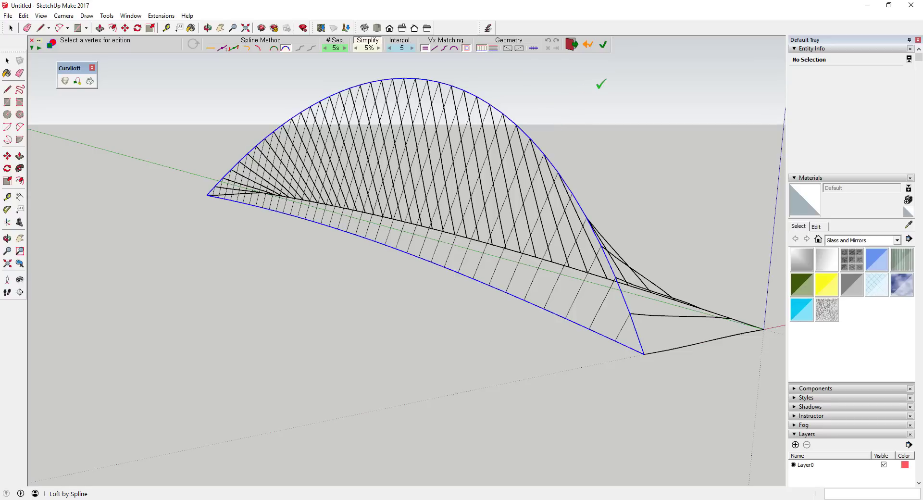
{"action": "left_click", "coordinate": [604, 46]}
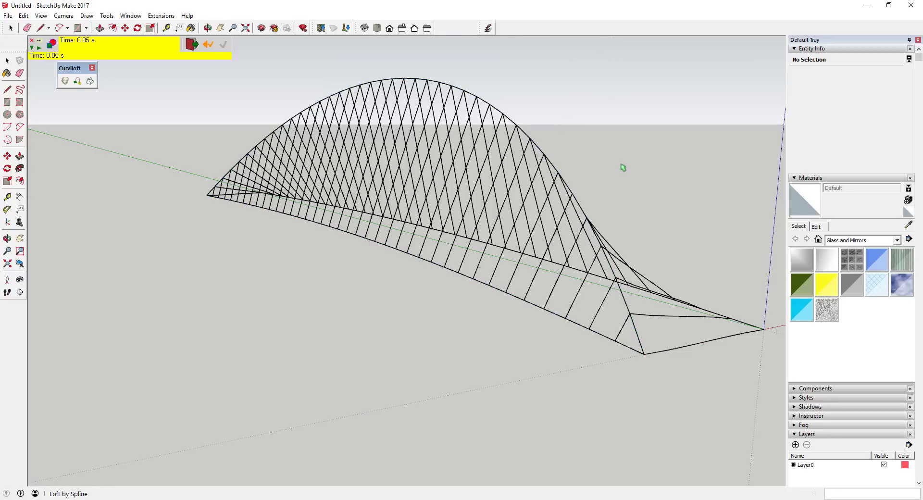
- Examine the crossing edge framework from several sides and select the loft group that reaches the origin
{"action": "middle_click_drag", "start_coordinate": [622, 165], "coordinate": [490, 138]}
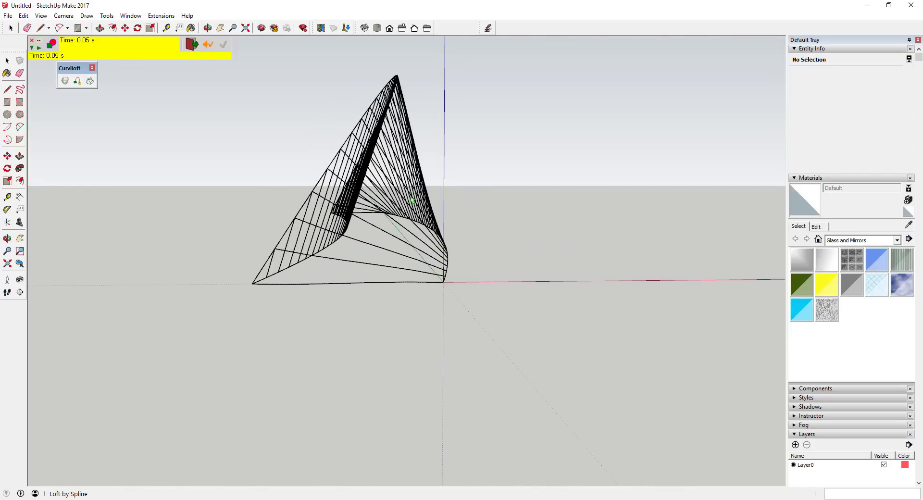
{"action": "middle_click_drag", "start_coordinate": [373, 212], "coordinate": [250, 160]}
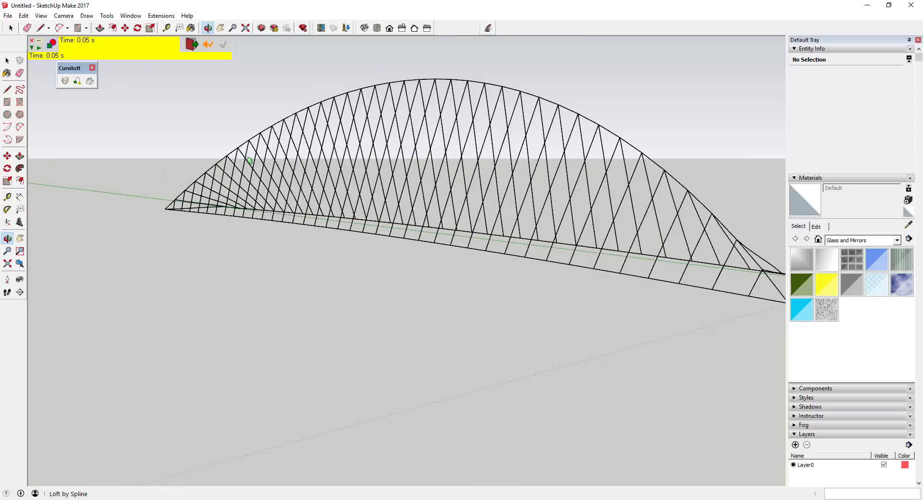
{"action": "middle_click_drag", "start_coordinate": [481, 189], "coordinate": [330, 172]}
{"action": "middle_click_drag", "start_coordinate": [417, 229], "coordinate": [352, 288]}
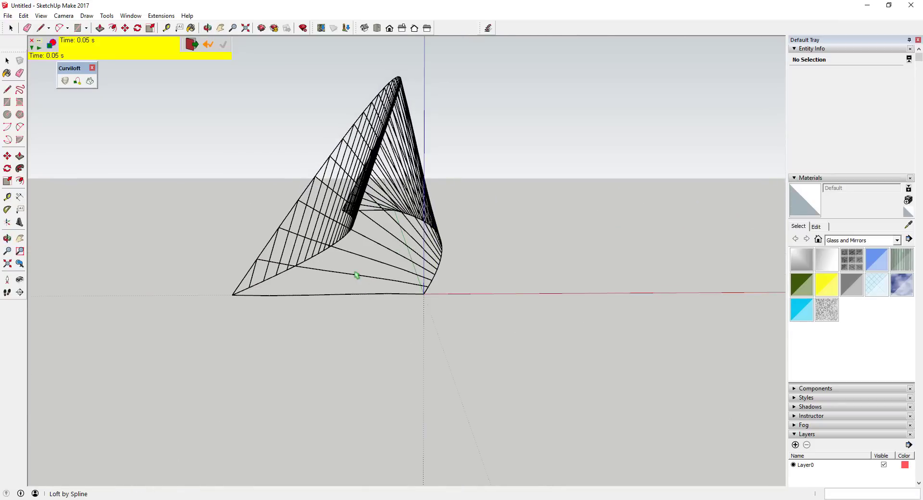
{"action": "key", "text": "space"}
{"action": "left_click", "coordinate": [349, 274]}
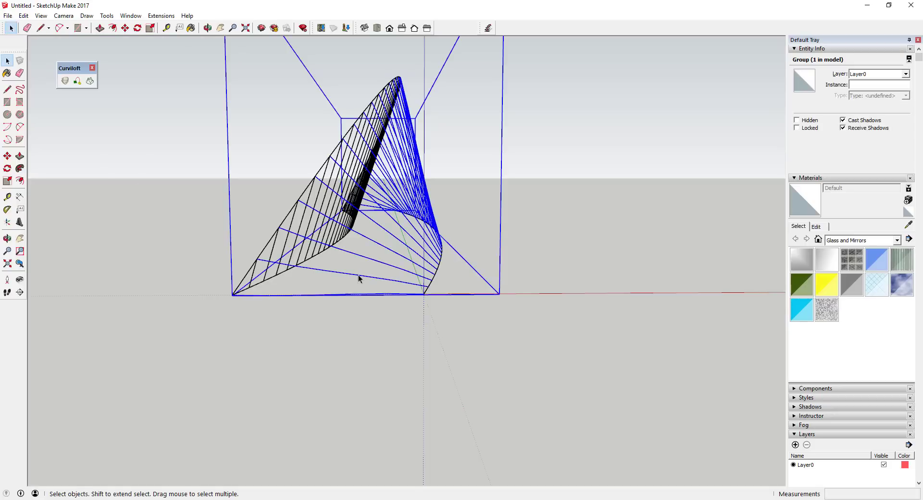
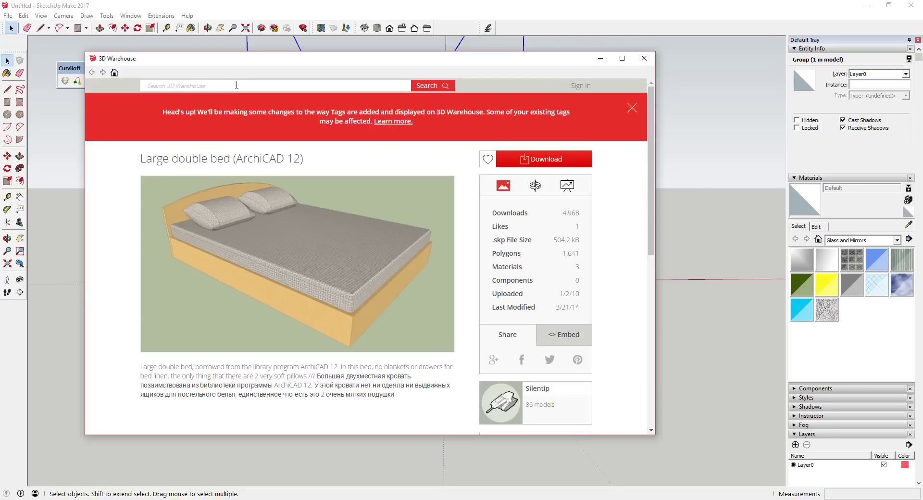
- Search 3D Warehouse for "2d face me person", download the woman in the teal sweater, and place her by the framework
{"action": "type", "text": "2d face me person"}
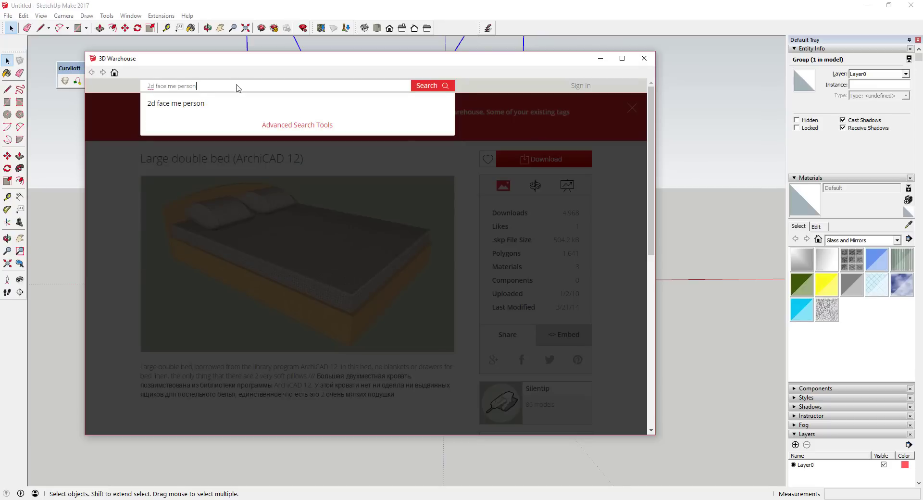
{"action": "key", "text": "Return"}
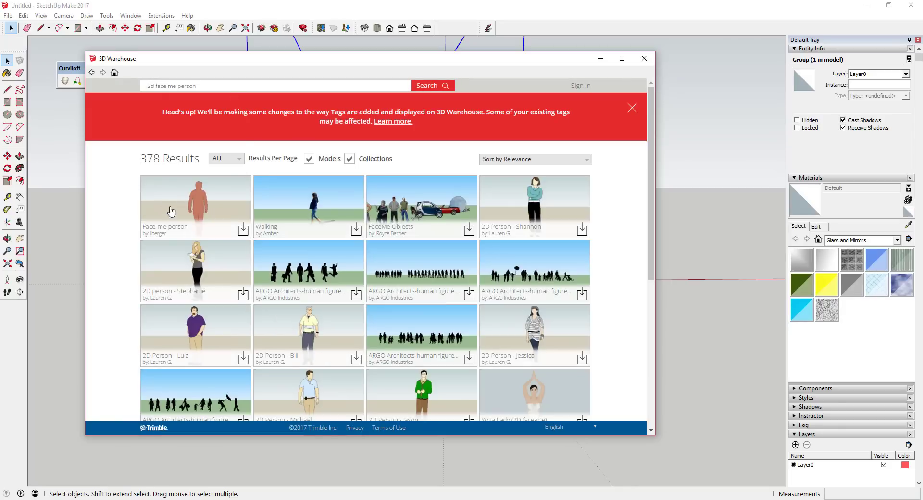
{"action": "left_click", "coordinate": [535, 210]}
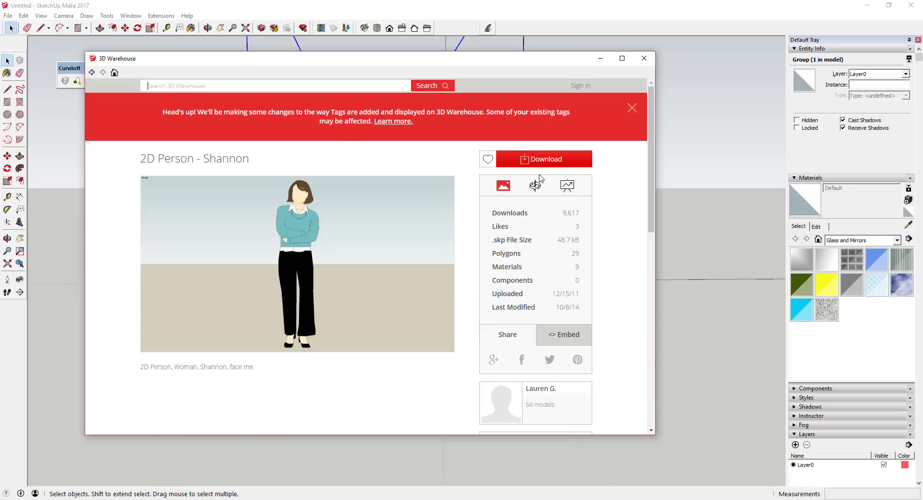
{"action": "left_click", "coordinate": [531, 163]}
{"action": "left_click", "coordinate": [329, 270]}
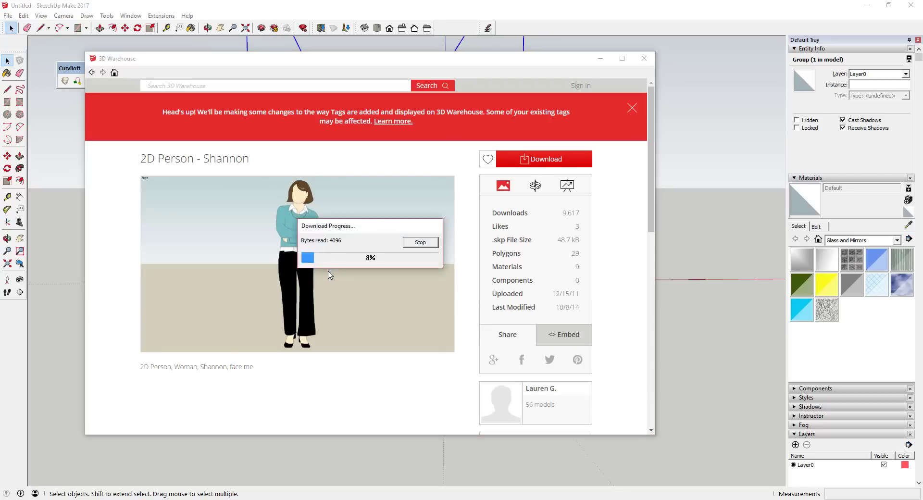
{"action": "left_click", "coordinate": [363, 273]}
- Move the person onto the ground-level edge at the framework's near opening
{"action": "middle_click_drag", "start_coordinate": [364, 273], "coordinate": [390, 257]}
{"action": "key", "text": "m"}
{"action": "scroll", "coordinate": [390, 257], "scroll_direction": "up", "scroll_amount": 5}
{"action": "scroll", "coordinate": [341, 263], "scroll_direction": "down", "scroll_amount": 3}
{"action": "scroll", "coordinate": [309, 284], "scroll_direction": "down", "scroll_amount": 2}
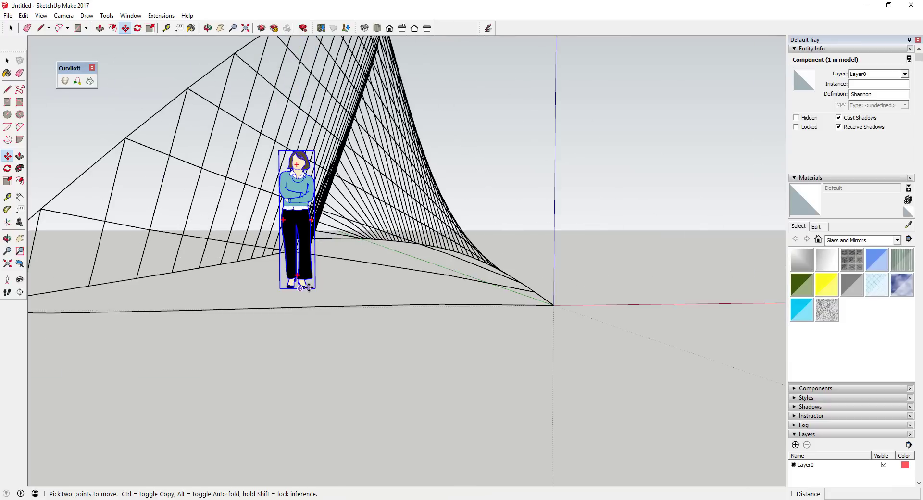
{"action": "left_click", "coordinate": [308, 288]}
{"action": "left_click", "coordinate": [325, 306]}
{"action": "middle_click_drag", "start_coordinate": [324, 305], "coordinate": [349, 274]}
{"action": "key", "text": "space"}
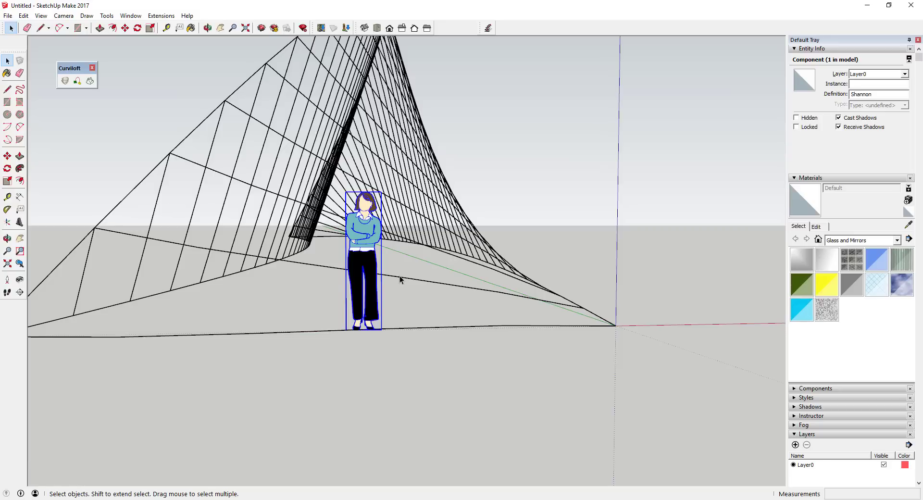
- Inside the crossing loft group, delete the three lowest connecting edges that block the near opening
{"action": "middle_click_drag", "start_coordinate": [399, 275], "coordinate": [388, 292]}
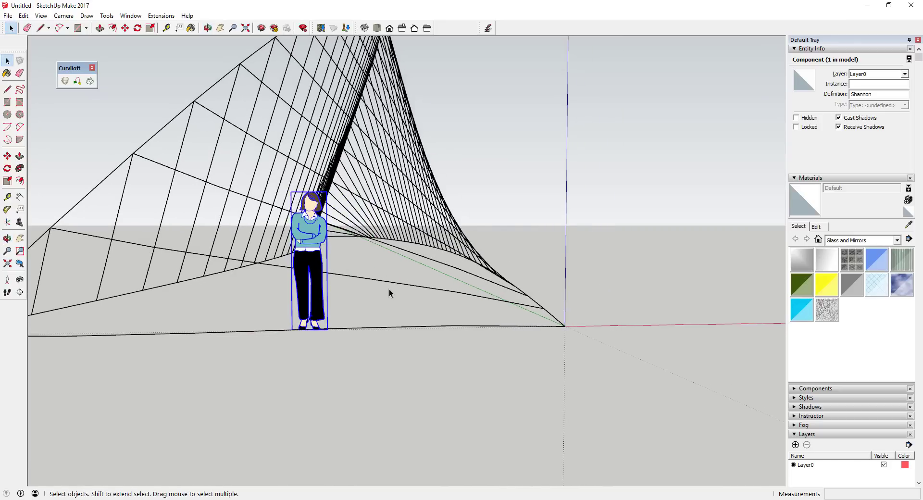
{"action": "double_click", "coordinate": [388, 281]}
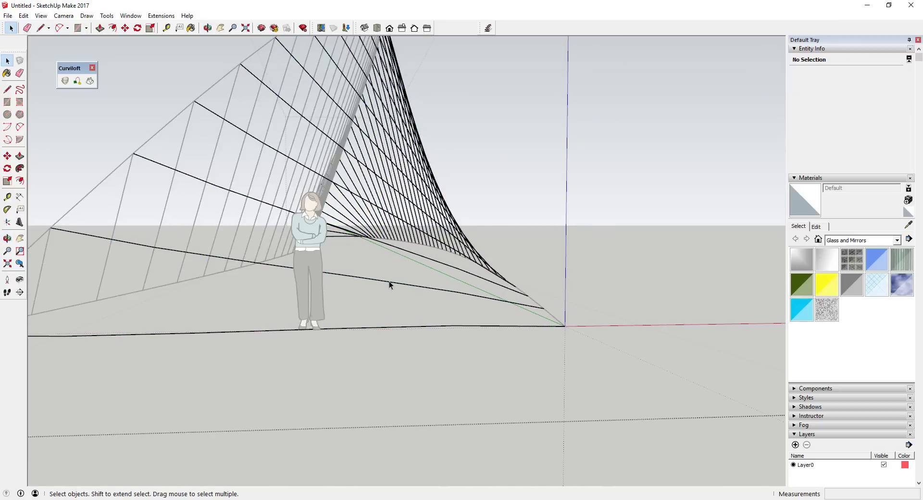
{"action": "left_click", "coordinate": [367, 276]}
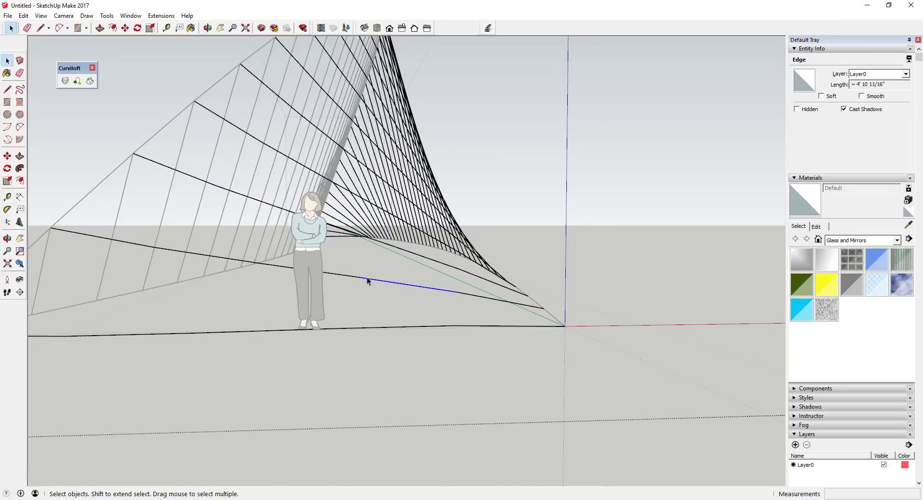
{"action": "triple_click", "coordinate": [275, 265]}
{"action": "key", "text": "Delete"}
{"action": "middle_click_drag", "start_coordinate": [322, 229], "coordinate": [258, 210]}
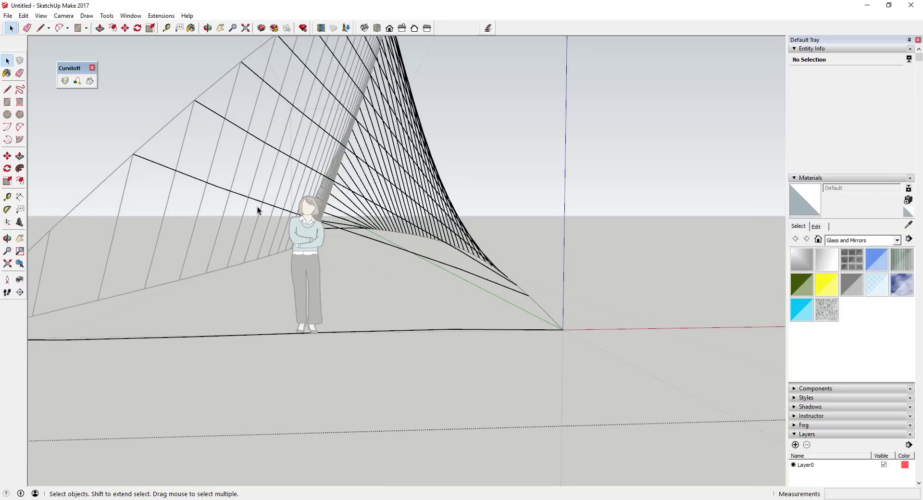
{"action": "triple_click", "coordinate": [260, 204]}
{"action": "key", "text": "Delete"}
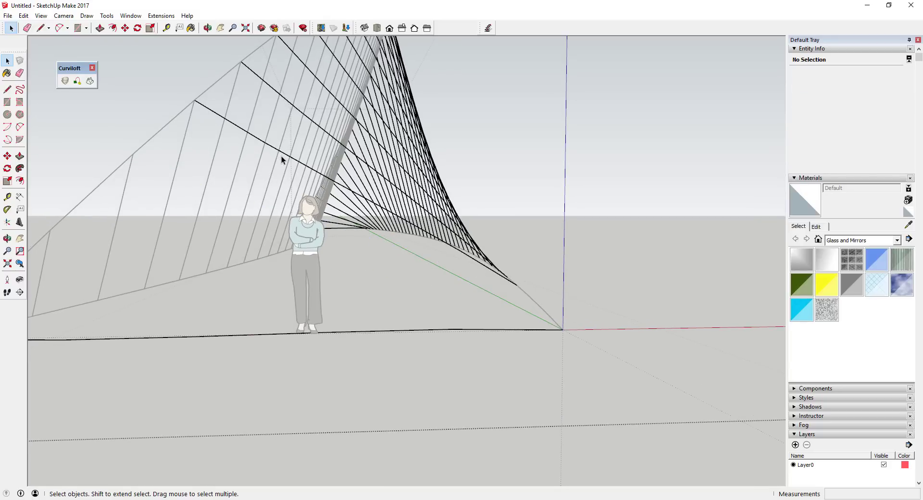
{"action": "triple_click", "coordinate": [284, 156]}
{"action": "key", "text": "Delete"}
- Leave the loft group and move the person along the red axis toward the origin
{"action": "middle_click_drag", "start_coordinate": [431, 246], "coordinate": [308, 243]}
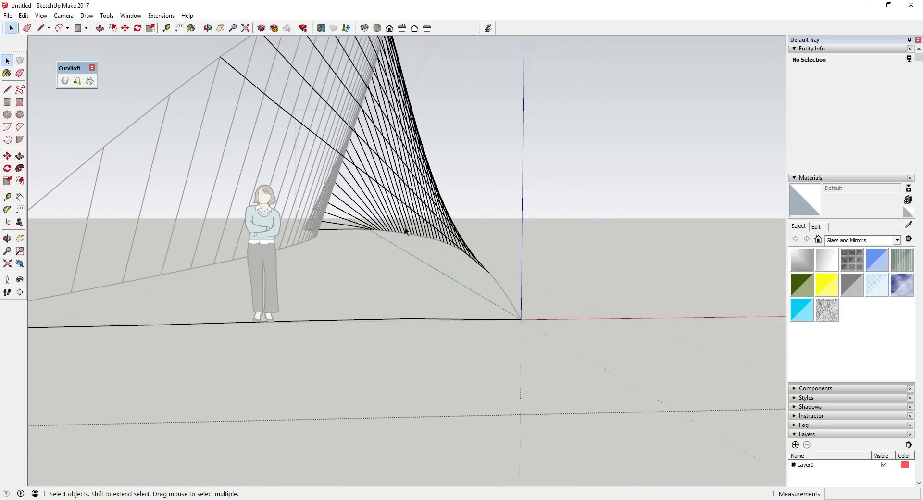
{"action": "left_click", "coordinate": [270, 251]}
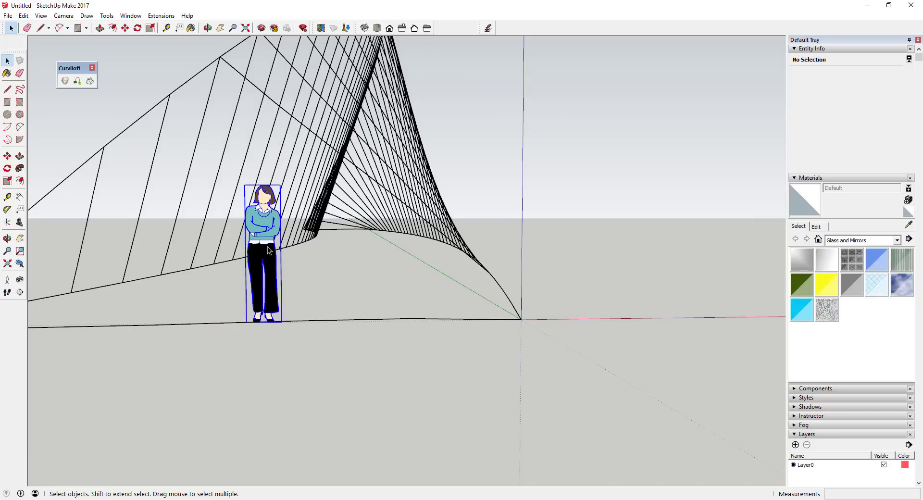
{"action": "key", "text": "m"}
{"action": "left_click", "coordinate": [298, 249]}
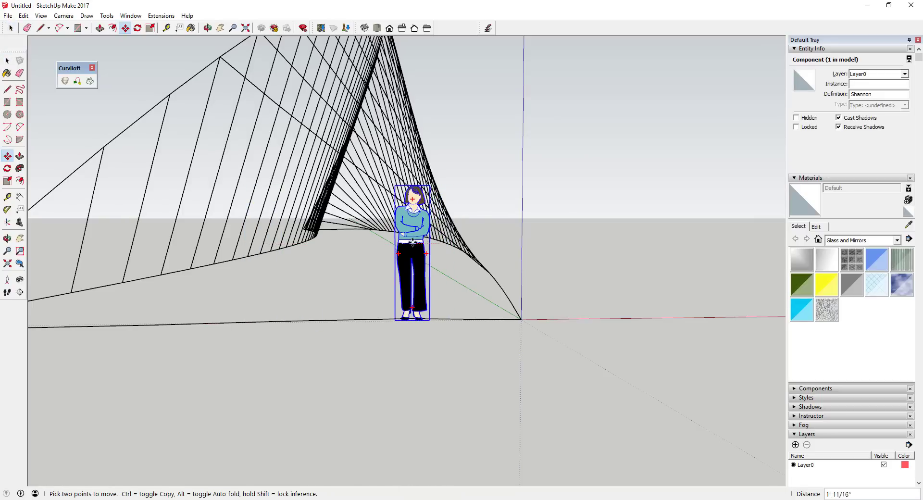
{"action": "left_click", "coordinate": [431, 223]}
{"action": "key", "text": "space"}
- Reopen the crossing loft group and delete the next-lowest connecting edge at the near opening
{"action": "middle_click_drag", "start_coordinate": [431, 231], "coordinate": [312, 271]}
{"action": "double_click", "coordinate": [326, 261]}
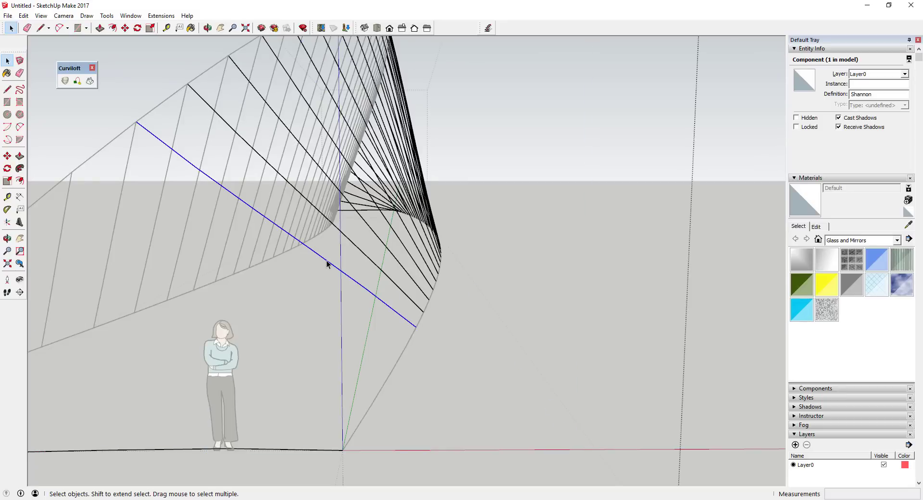
{"action": "key", "text": "Escape"}
{"action": "scroll", "coordinate": [327, 260], "scroll_direction": "down", "scroll_amount": 10}
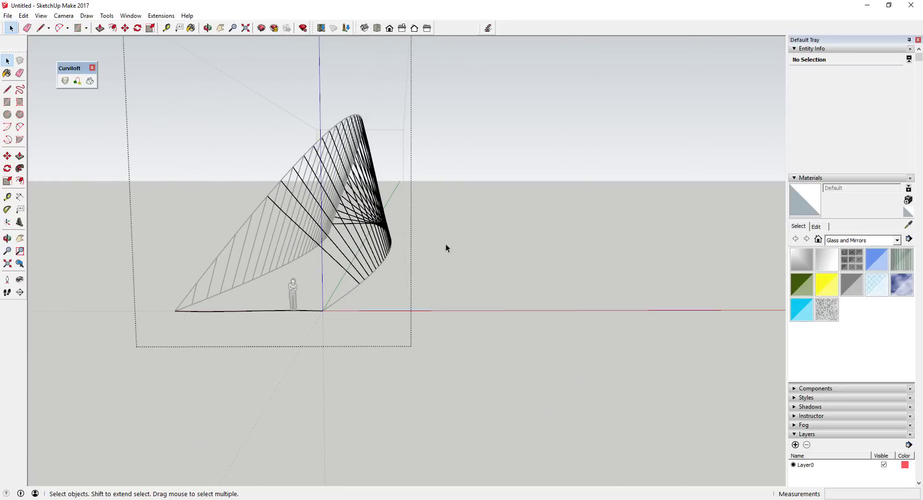
- Delete the four outermost connecting edges at the far end of the crossing loft and leave the group
{"action": "middle_click_drag", "start_coordinate": [443, 239], "coordinate": [650, 243]}
{"action": "key", "text": "space"}
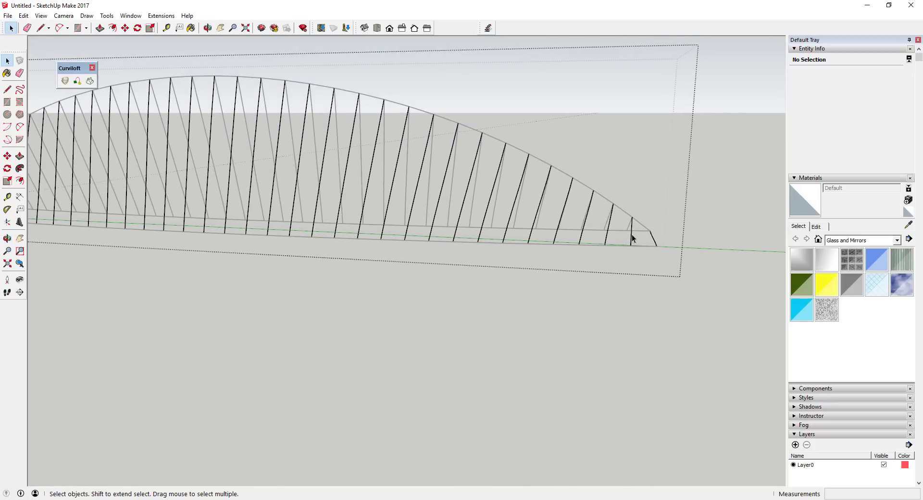
{"action": "left_click", "coordinate": [608, 234], "text": "shift"}
{"action": "left_click", "coordinate": [587, 224], "text": "shift"}
{"action": "left_click", "coordinate": [561, 212], "text": "shift"}
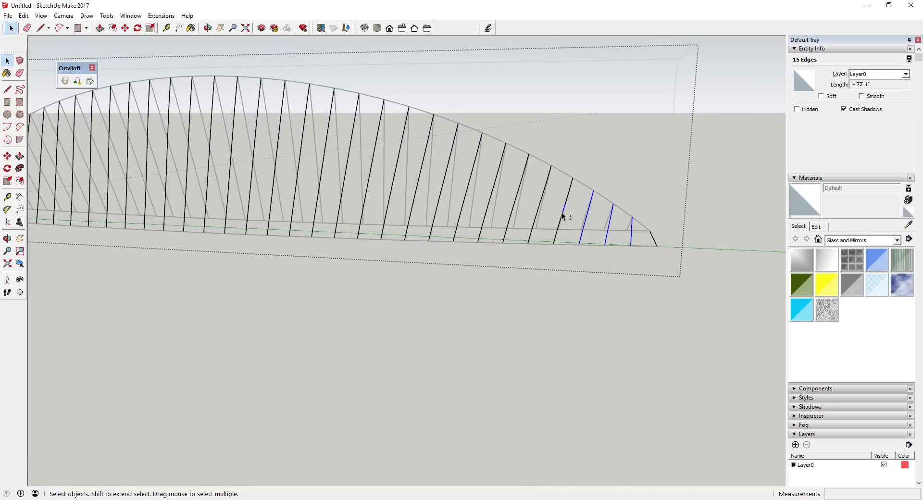
{"action": "middle_click_drag", "start_coordinate": [360, 205], "coordinate": [423, 212]}
{"action": "left_click", "coordinate": [661, 178]}
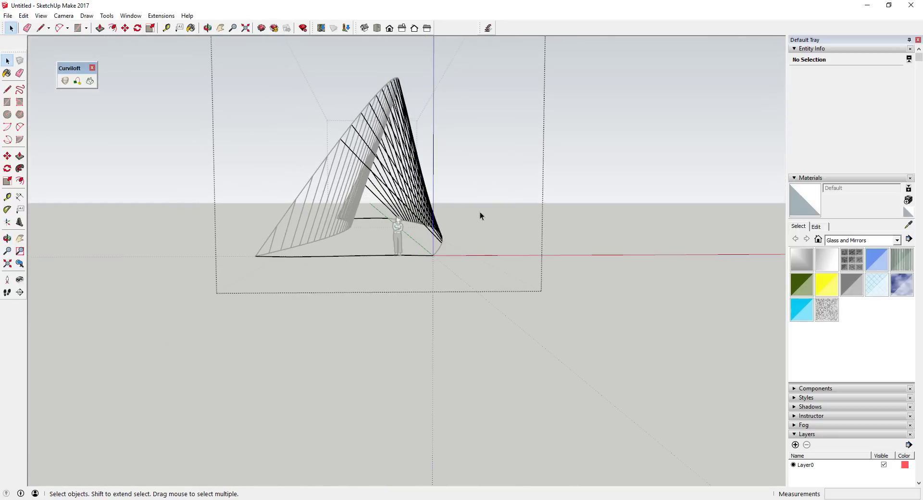
{"action": "key", "text": "Escape"}
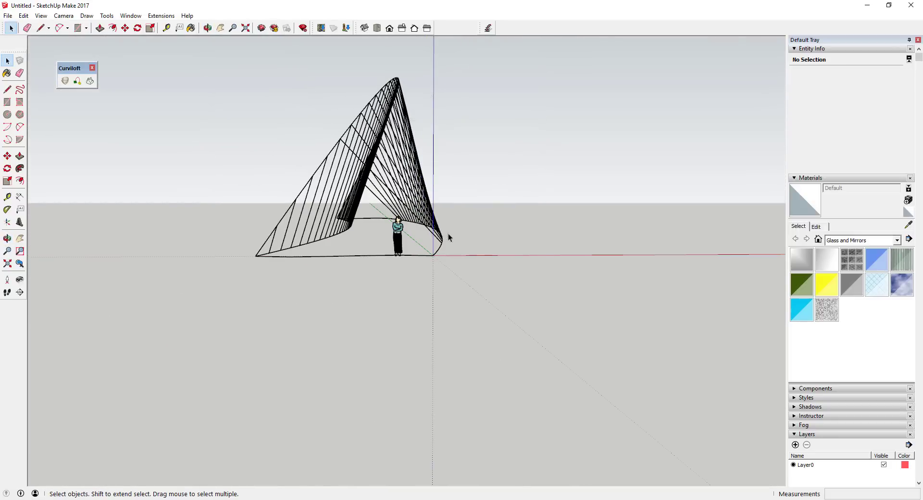
- Move the person about 2' along the red axis, away from the origin
{"action": "scroll", "coordinate": [415, 231], "scroll_direction": "up", "scroll_amount": 3}
{"action": "scroll", "coordinate": [415, 226], "scroll_direction": "up", "scroll_amount": 2}
{"action": "scroll", "coordinate": [411, 228], "scroll_direction": "down", "scroll_amount": 2}
{"action": "left_click", "coordinate": [375, 234]}
{"action": "key", "text": "m"}
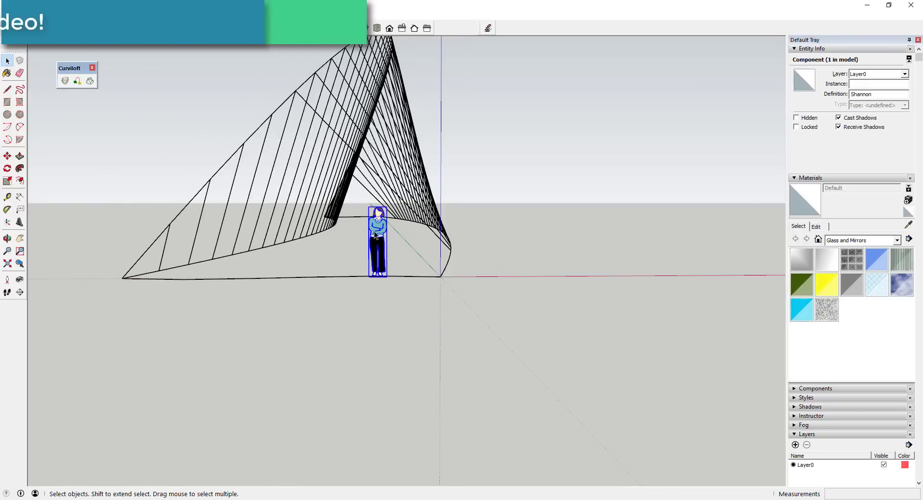
{"action": "key", "text": "m"}
{"action": "left_click", "coordinate": [374, 234]}
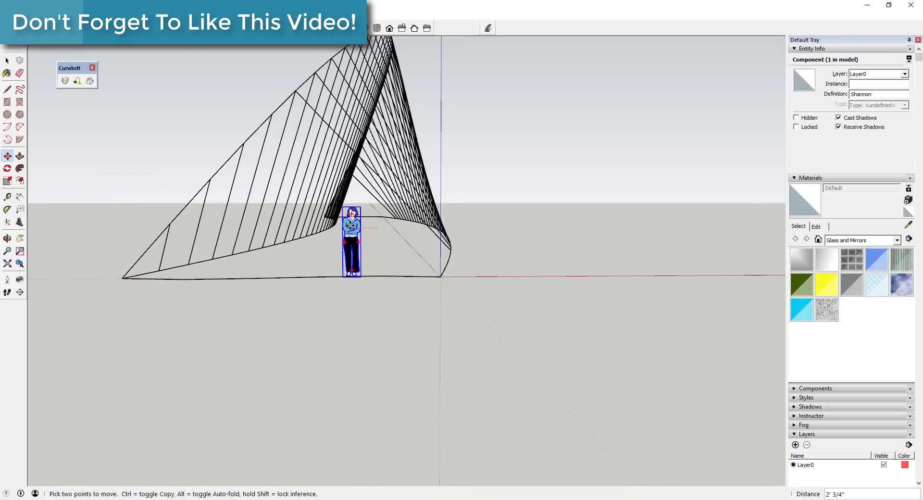
{"action": "left_click", "coordinate": [346, 234]}
{"action": "key", "text": "space"}
- Create a pipe along the tilted arc with Pipe Along Path, using a 1' outside diameter, 0" inside diameter and 8 segments
{"action": "middle_click_drag", "start_coordinate": [384, 237], "coordinate": [486, 260]}
{"action": "left_click", "coordinate": [404, 221]}
{"action": "scroll", "coordinate": [608, 268], "scroll_direction": "down", "scroll_amount": 2}
{"action": "middle_click_drag", "start_coordinate": [608, 268], "coordinate": [513, 263]}
{"action": "middle_click_drag", "start_coordinate": [360, 222], "coordinate": [497, 248]}
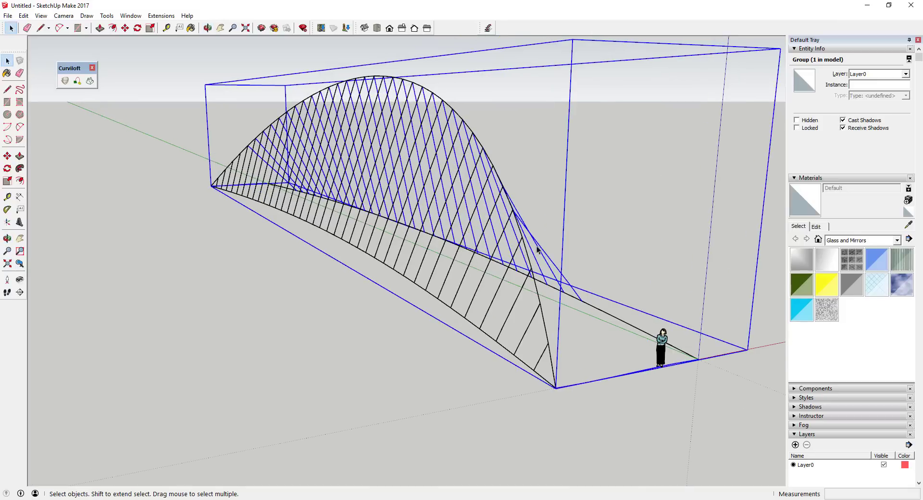
{"action": "double_click", "coordinate": [527, 260]}
{"action": "left_click", "coordinate": [527, 260]}
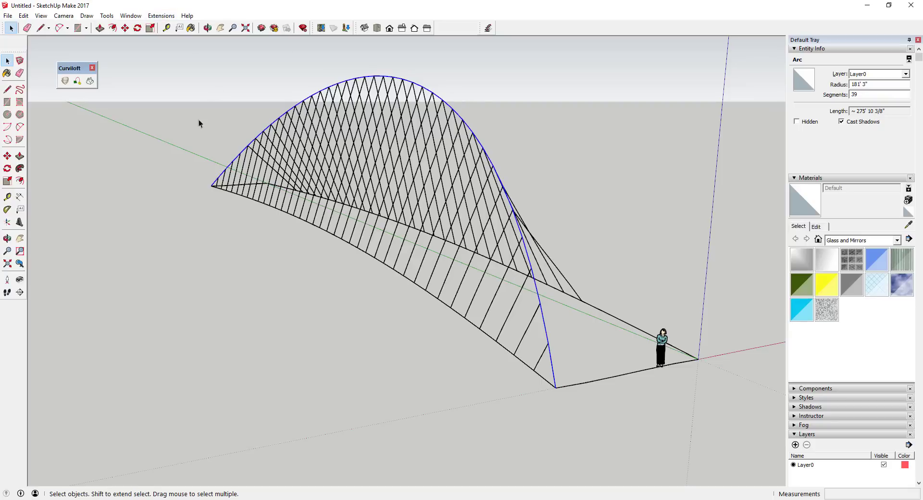
{"action": "left_click", "coordinate": [159, 16]}
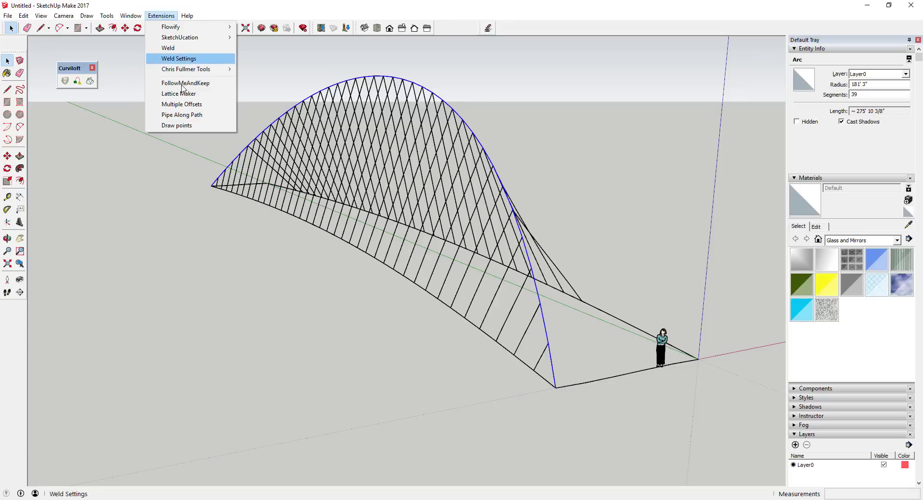
{"action": "left_click", "coordinate": [179, 115]}
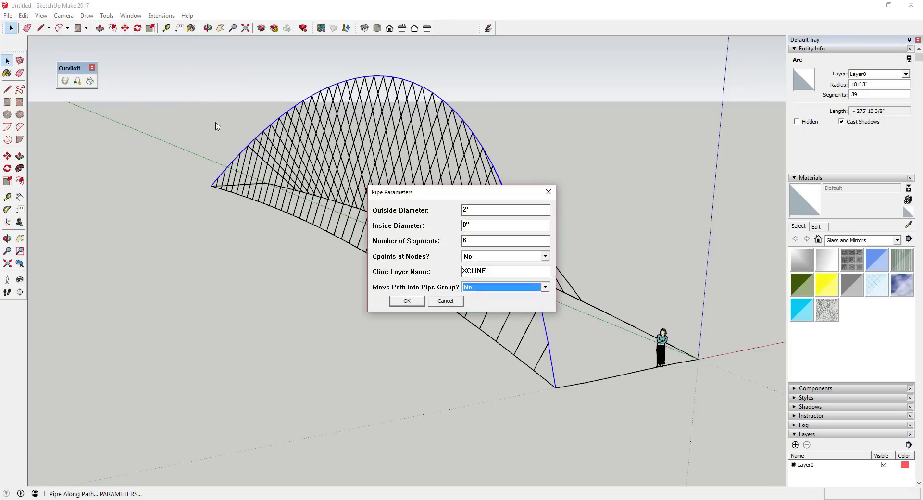
{"action": "double_click", "coordinate": [502, 210]}
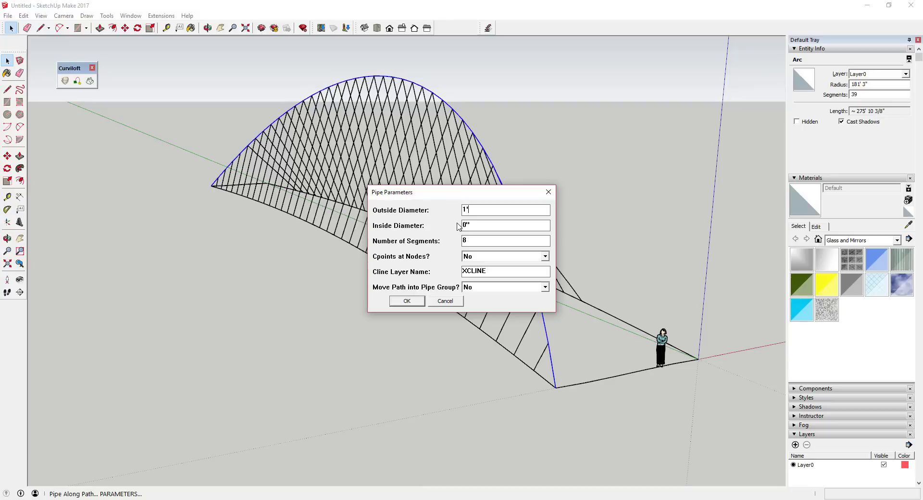
{"action": "left_click", "coordinate": [406, 301]}
- Open the crossing loft group behind the piped arc for editing
{"action": "middle_click_drag", "start_coordinate": [579, 376], "coordinate": [518, 269]}
{"action": "scroll", "coordinate": [518, 269], "scroll_direction": "up", "scroll_amount": 4}
{"action": "scroll", "coordinate": [447, 330], "scroll_direction": "down", "scroll_amount": 2}
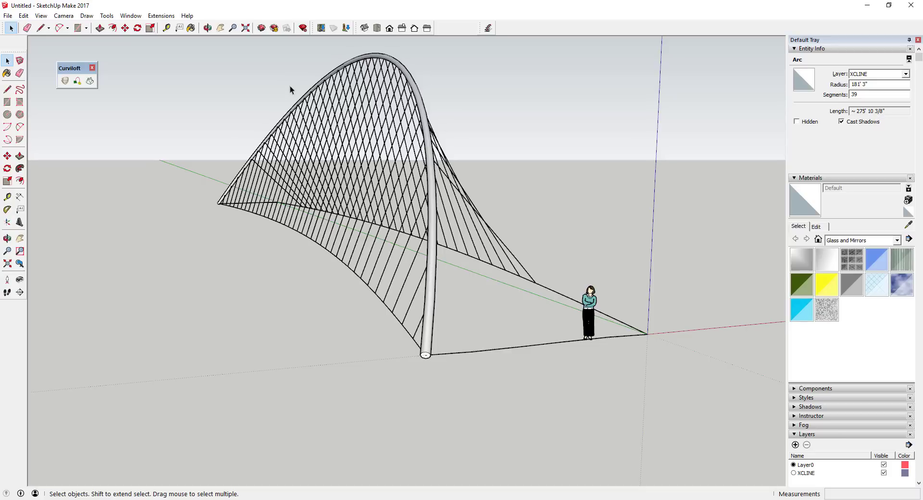
{"action": "middle_click_drag", "start_coordinate": [502, 273], "coordinate": [430, 257]}
{"action": "scroll", "coordinate": [390, 200], "scroll_direction": "down", "scroll_amount": 1}
{"action": "scroll", "coordinate": [390, 199], "scroll_direction": "up", "scroll_amount": 3}
{"action": "left_click", "coordinate": [391, 199]}
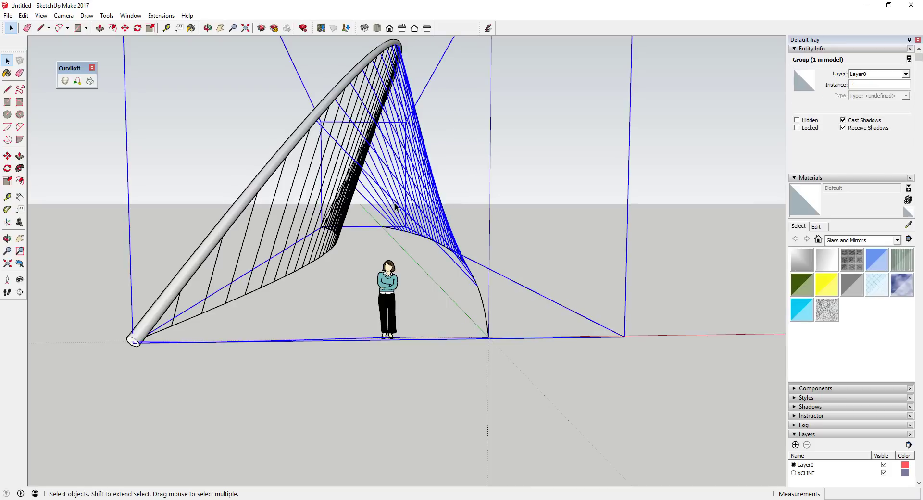
{"action": "double_click", "coordinate": [396, 205]}
- Try to select only the crossing connecting edges, leaving out the ground-level end edges
{"action": "left_click", "coordinate": [441, 198]}
{"action": "left_click_drag", "start_coordinate": [469, 163], "coordinate": [362, 214]}
{"action": "scroll", "coordinate": [400, 206], "scroll_direction": "down", "scroll_amount": 1}
{"action": "scroll", "coordinate": [399, 207], "scroll_direction": "down", "scroll_amount": 1}
{"action": "left_click_drag", "start_coordinate": [291, 56], "coordinate": [505, 295]}
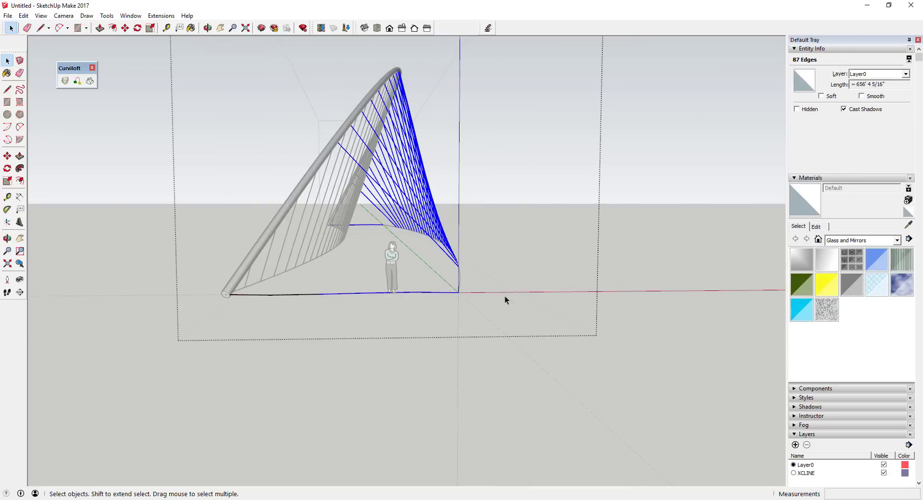
{"action": "left_click", "coordinate": [411, 214]}
{"action": "mouse_move", "coordinate": [313, 55]}
{"action": "left_mouse_down"}
{"action": "mouse_move", "coordinate": [503, 247]}
{"action": "mouse_move", "coordinate": [512, 276]}
{"action": "left_mouse_up"}
- Delete the ground-level edges that close the near and far ends of the crossing loft group
{"action": "key", "text": "e"}
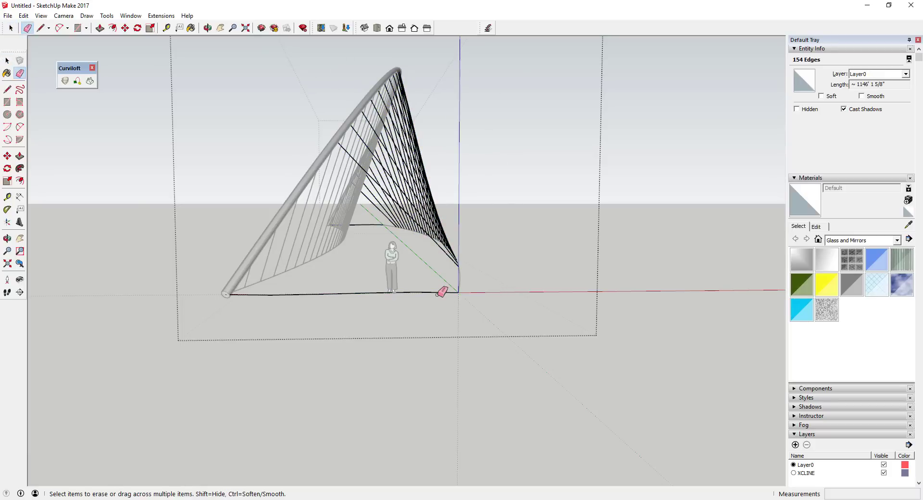
{"action": "left_click", "coordinate": [440, 291]}
{"action": "key", "text": "space"}
{"action": "left_click_drag", "start_coordinate": [219, 311], "coordinate": [214, 310]}
{"action": "key", "text": "Delete"}
{"action": "left_click_drag", "start_coordinate": [321, 214], "coordinate": [385, 246]}
{"action": "key", "text": "Delete"}
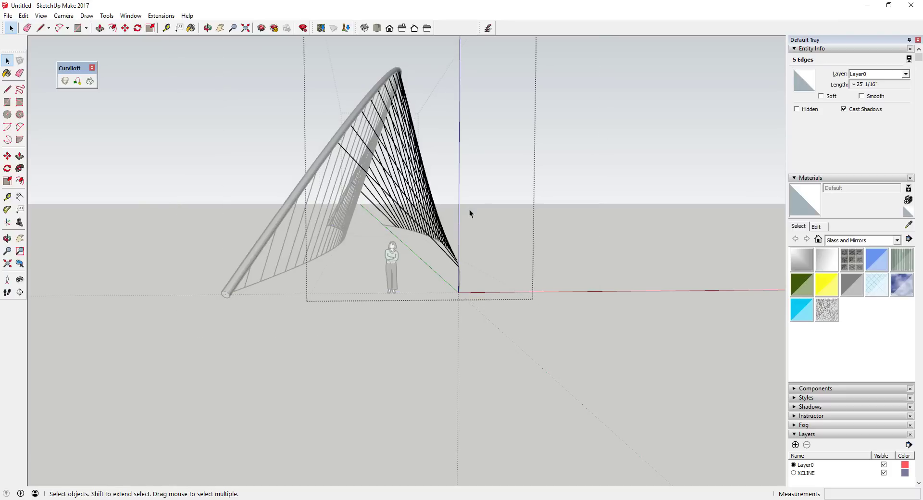
- Select all the connecting edges inside the open crossing loft group
{"action": "left_click_drag", "start_coordinate": [534, 58], "coordinate": [275, 285]}
{"action": "middle_click_drag", "start_coordinate": [368, 258], "coordinate": [457, 243]}
- Try to pipe the selected crossing edges with Pipe Along Path, using a 2" outside diameter, 0" inside diameter and 8 segments
{"action": "left_click", "coordinate": [161, 16]}
{"action": "left_click", "coordinate": [194, 115]}
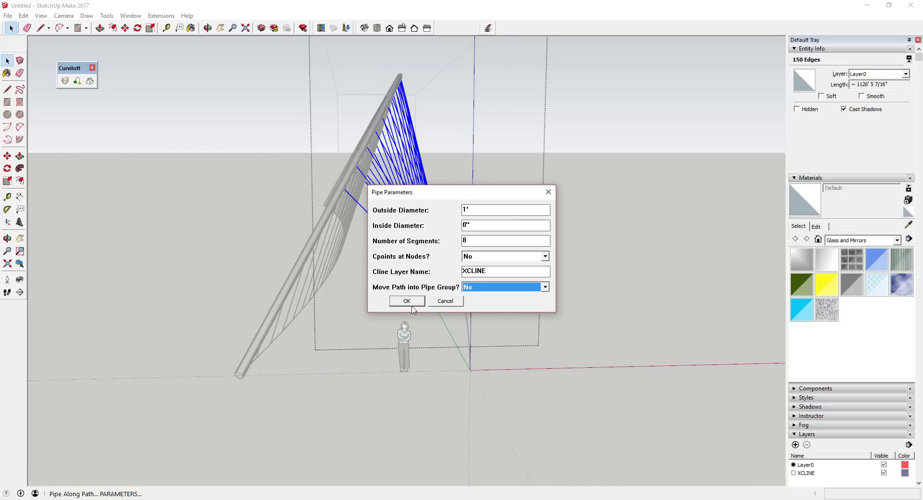
{"action": "double_click", "coordinate": [482, 207]}
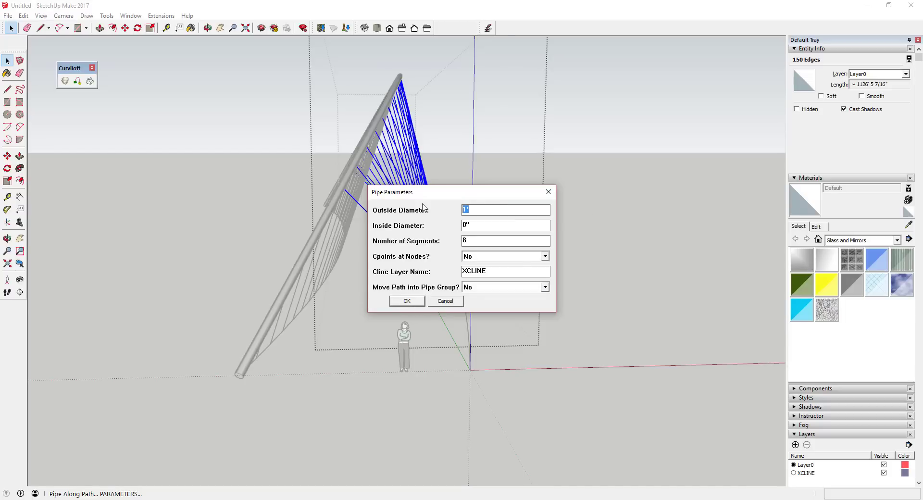
{"action": "key", "text": "Return"}
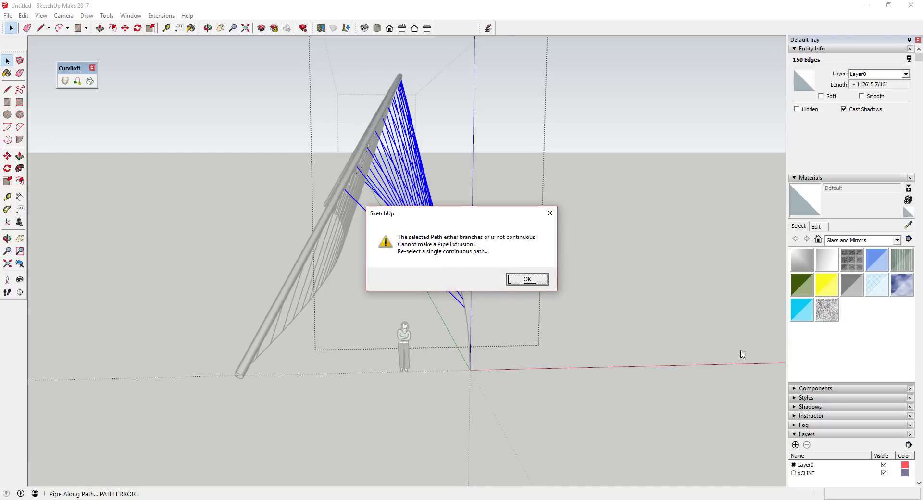
{"action": "left_click", "coordinate": [529, 279]}
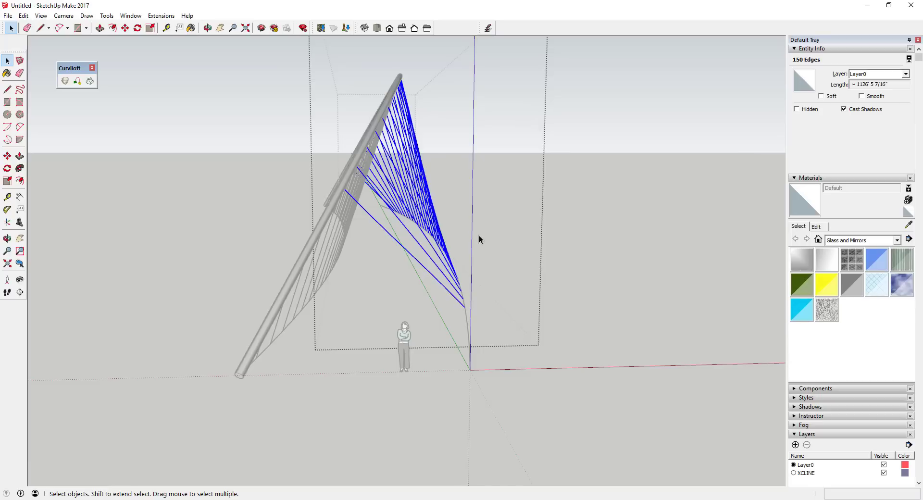
- Convert the selected crossing edges to cylinders with each tube as a group, 2" diameter and precision 10
{"action": "middle_click_drag", "start_coordinate": [450, 200], "coordinate": [436, 182]}
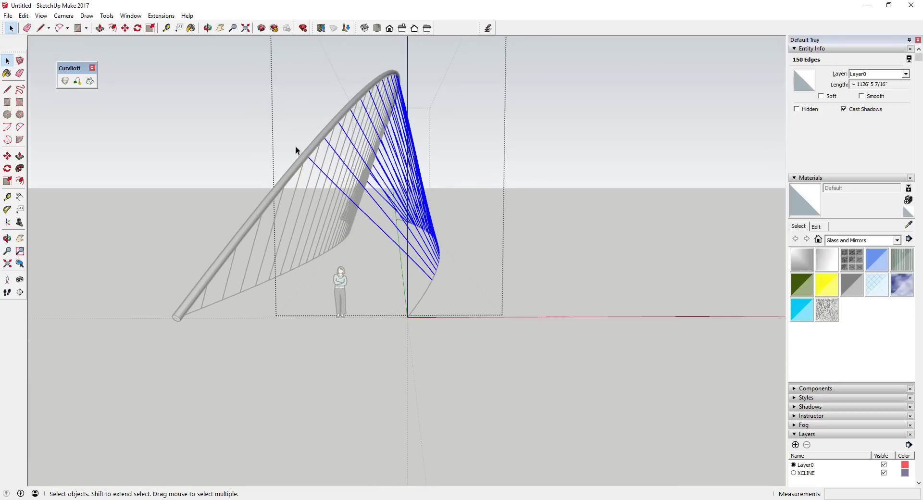
{"action": "left_click", "coordinate": [140, 18]}
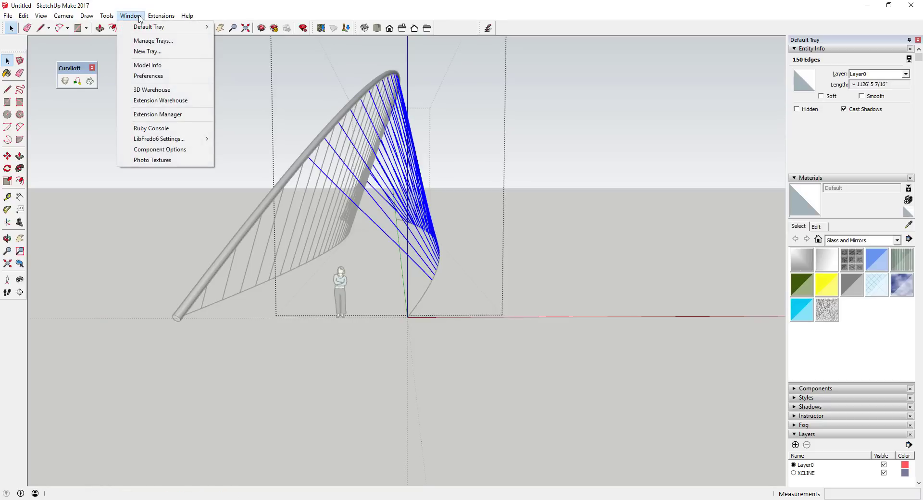
{"action": "mouse_move", "coordinate": [109, 17]}
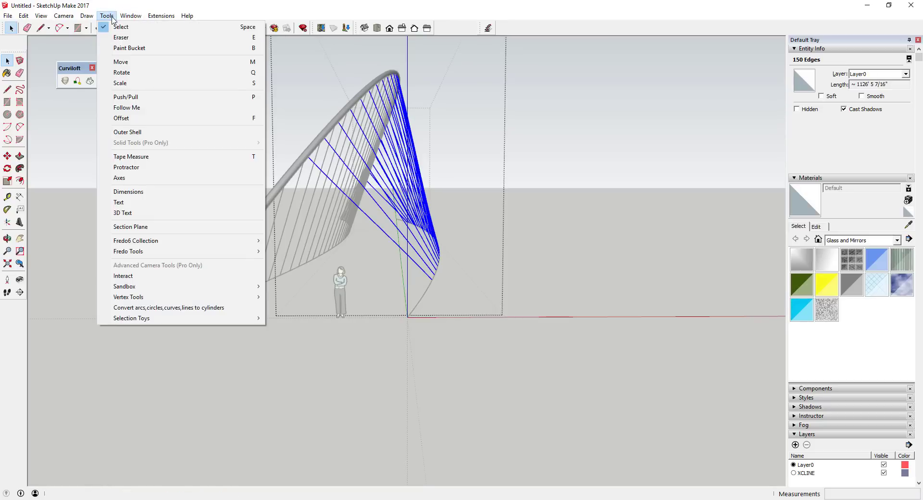
{"action": "left_click", "coordinate": [175, 310]}
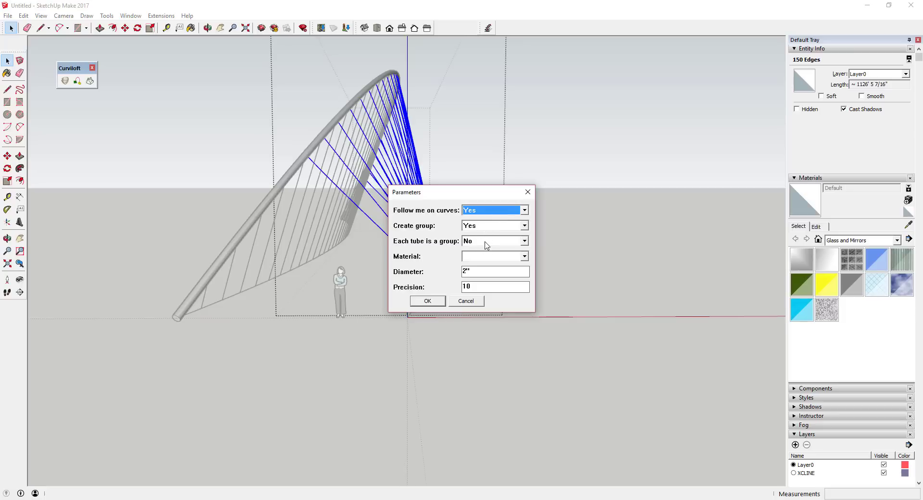
{"action": "left_click", "coordinate": [525, 242]}
{"action": "left_click", "coordinate": [499, 255]}
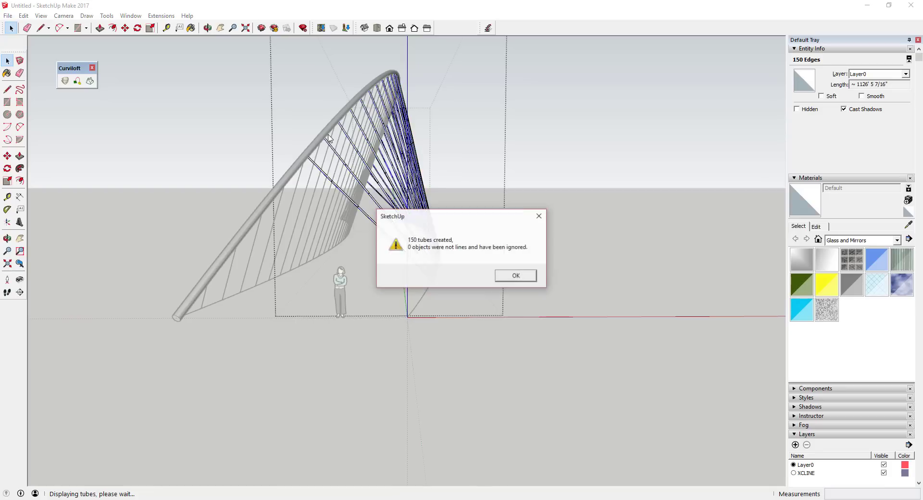
{"action": "left_click", "coordinate": [512, 276]}
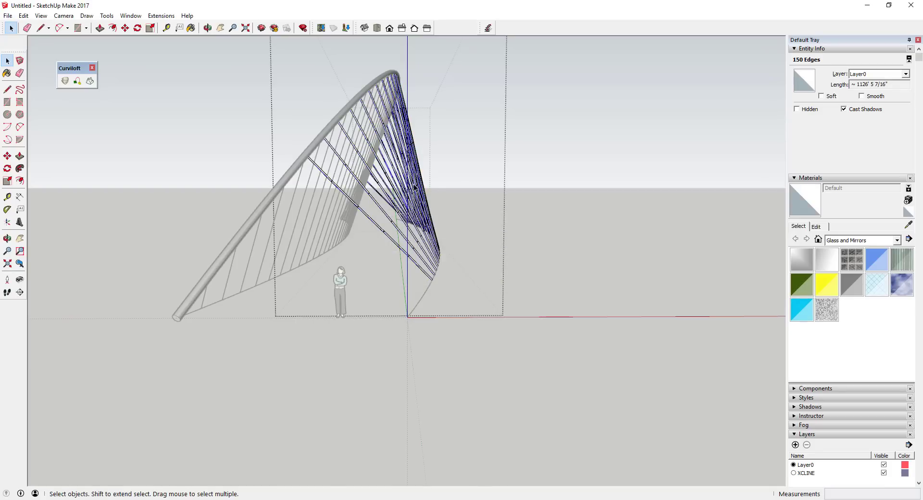
- Open the other loft group on the opposite side of the arc for editing and select all its connecting edges
{"action": "middle_click_drag", "start_coordinate": [466, 175], "coordinate": [375, 175]}
{"action": "scroll", "coordinate": [375, 175], "scroll_direction": "up", "scroll_amount": 5}
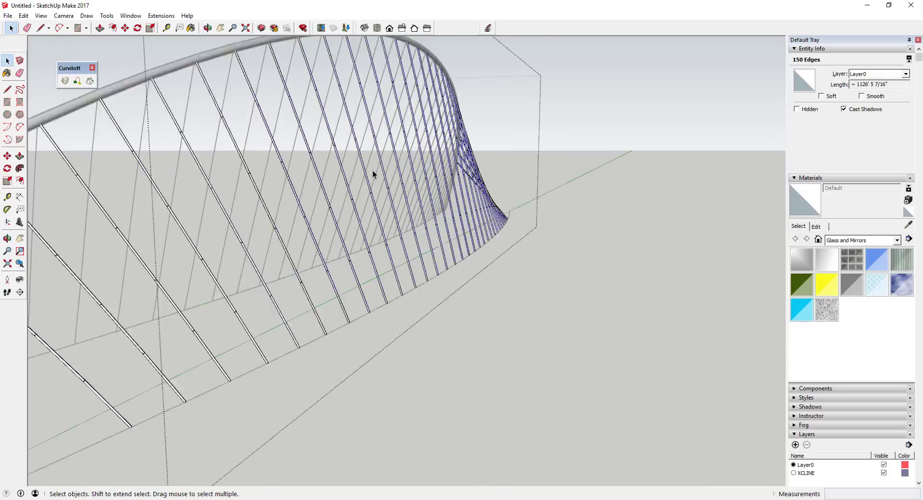
{"action": "scroll", "coordinate": [469, 208], "scroll_direction": "up", "scroll_amount": 3}
{"action": "middle_click_drag", "start_coordinate": [603, 216], "coordinate": [526, 200]}
{"action": "scroll", "coordinate": [554, 204], "scroll_direction": "down", "scroll_amount": 5}
{"action": "scroll", "coordinate": [526, 199], "scroll_direction": "up", "scroll_amount": 5}
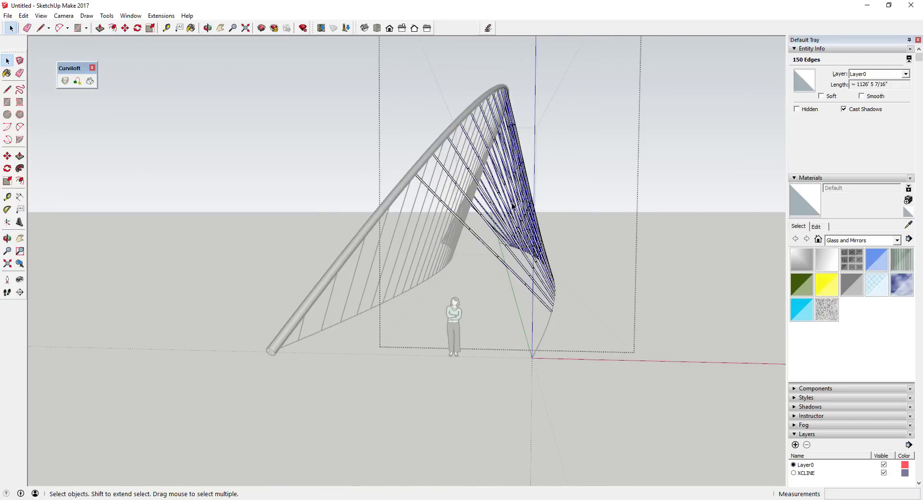
{"action": "middle_click_drag", "start_coordinate": [589, 196], "coordinate": [461, 228]}
{"action": "left_click", "coordinate": [455, 230]}
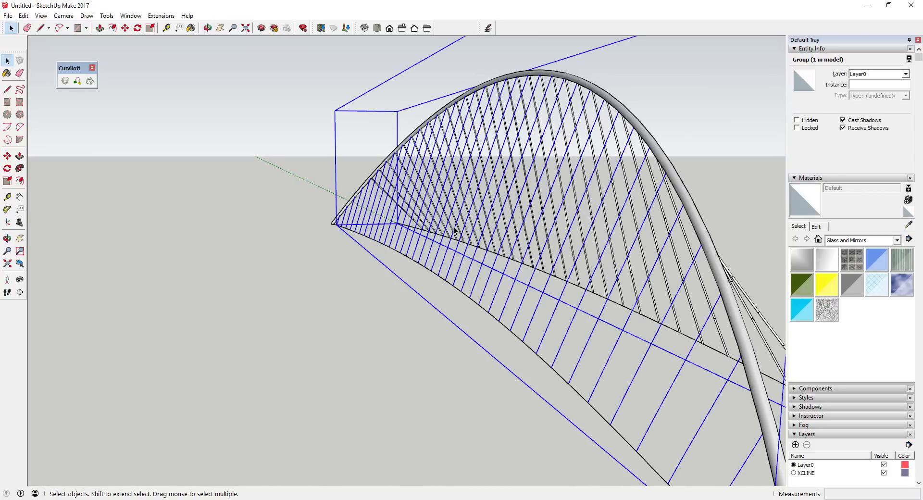
{"action": "double_click", "coordinate": [454, 230]}
{"action": "triple_click", "coordinate": [456, 232]}
{"action": "scroll", "coordinate": [461, 231], "scroll_direction": "down", "scroll_amount": 4}
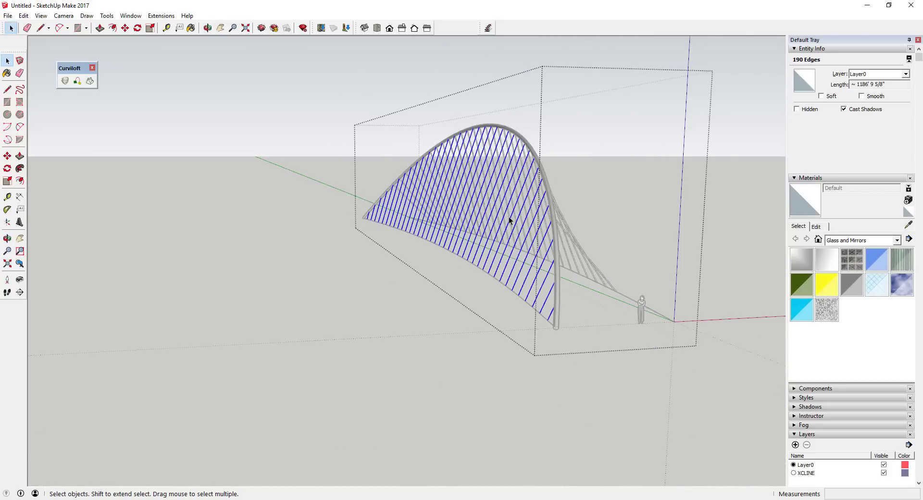
{"action": "scroll", "coordinate": [545, 245], "scroll_direction": "up", "scroll_amount": 2}
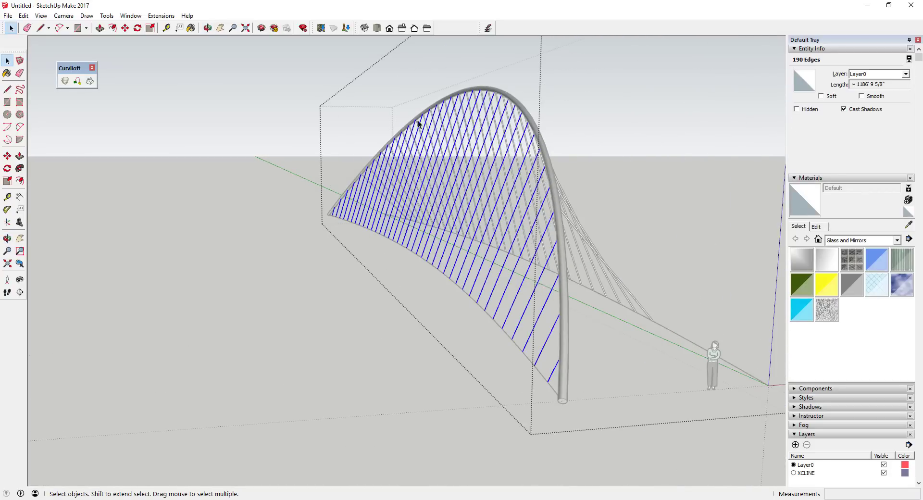
- Convert this side's connecting edges to individually grouped cylinders with 2" diameter and precision 10, and close the group
{"action": "left_click", "coordinate": [130, 15]}
{"action": "mouse_move", "coordinate": [107, 15]}
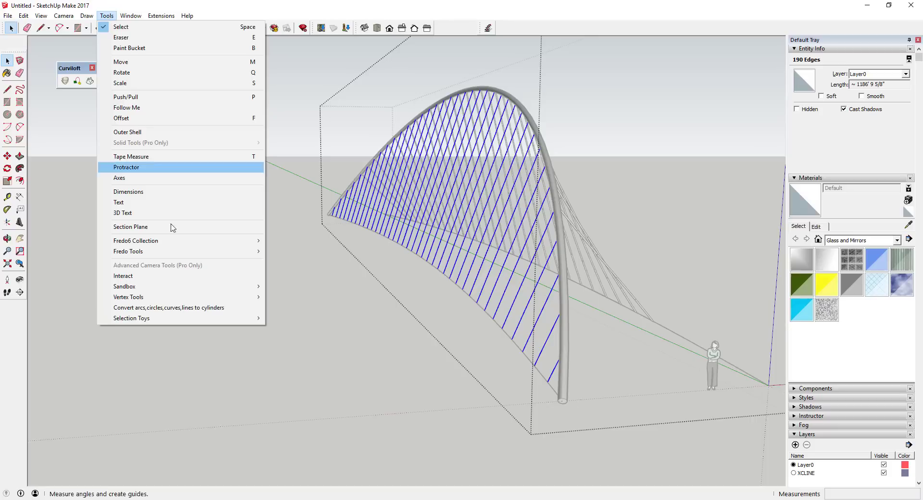
{"action": "left_click", "coordinate": [181, 309]}
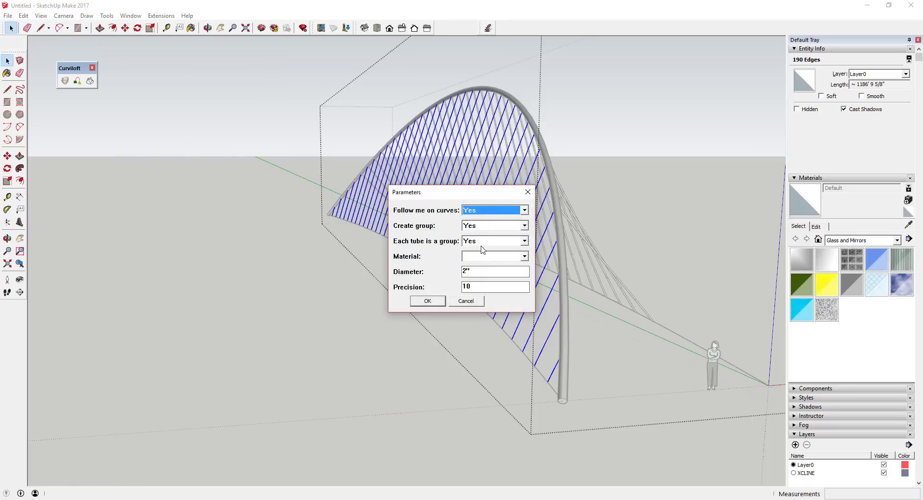
{"action": "left_click", "coordinate": [430, 306]}
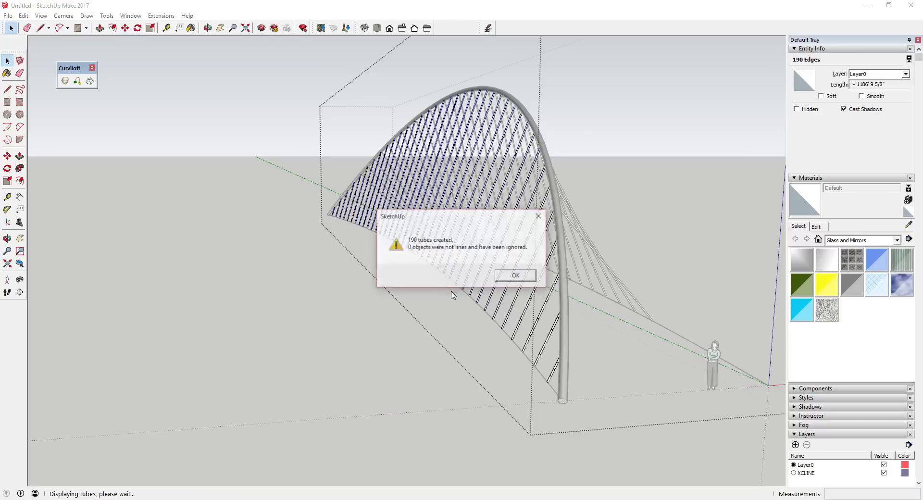
{"action": "left_click", "coordinate": [515, 277]}
{"action": "middle_click_drag", "start_coordinate": [531, 274], "coordinate": [555, 236]}
{"action": "left_click", "coordinate": [621, 210]}
- Hide the thick pipe that covers the tilted arc, exposing the arc's end points
{"action": "middle_click_drag", "start_coordinate": [409, 234], "coordinate": [519, 248]}
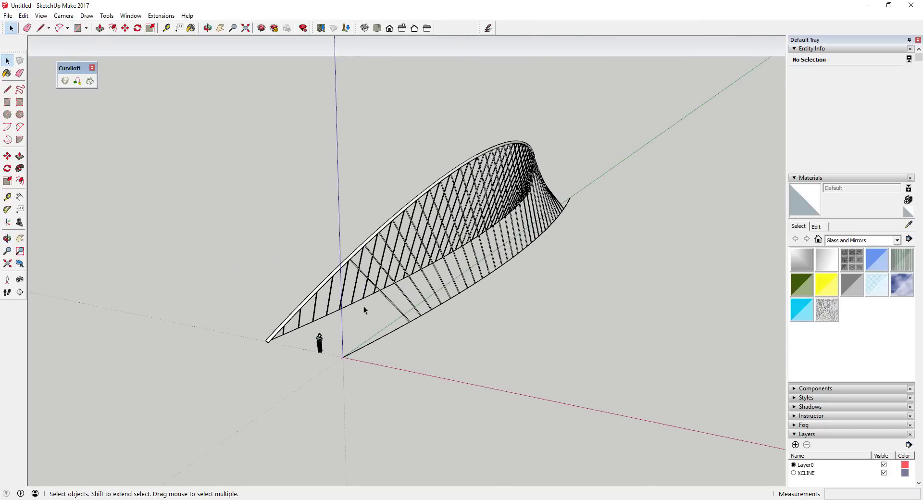
{"action": "middle_click_drag", "start_coordinate": [363, 306], "coordinate": [545, 234]}
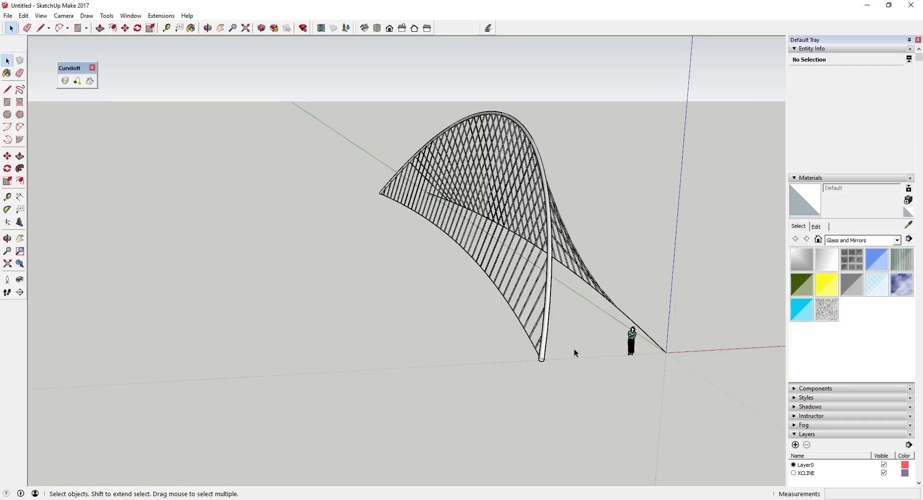
{"action": "middle_click_drag", "start_coordinate": [557, 332], "coordinate": [456, 212]}
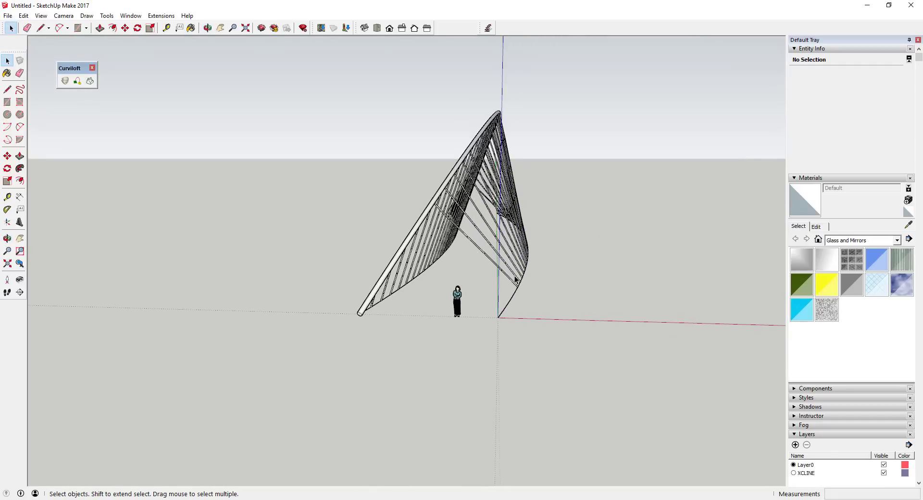
{"action": "scroll", "coordinate": [485, 254], "scroll_direction": "up", "scroll_amount": 3}
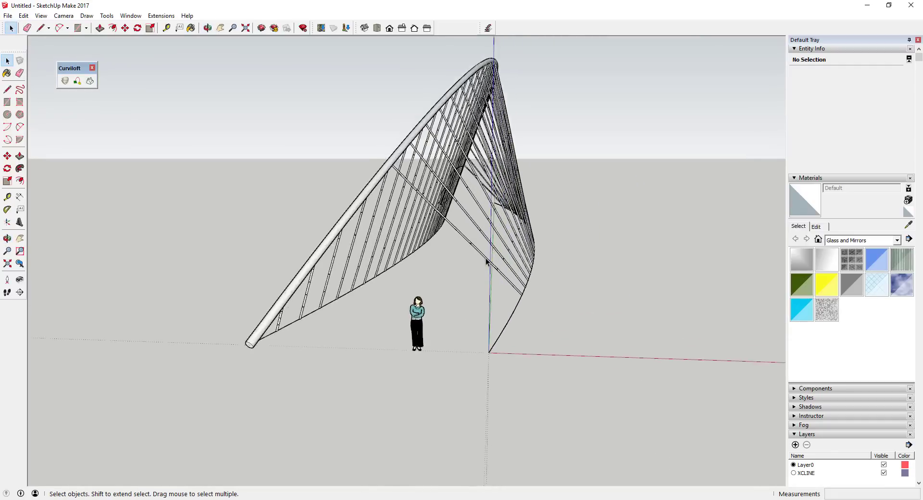
{"action": "middle_click_drag", "start_coordinate": [500, 256], "coordinate": [251, 287]}
{"action": "left_click", "coordinate": [251, 287]}
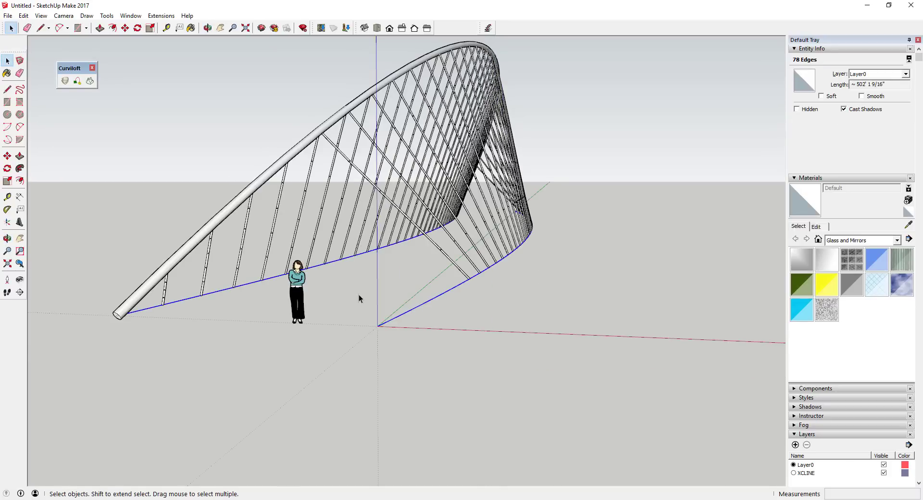
{"action": "middle_click_drag", "start_coordinate": [359, 298], "coordinate": [384, 319]}
{"action": "key", "text": "l"}
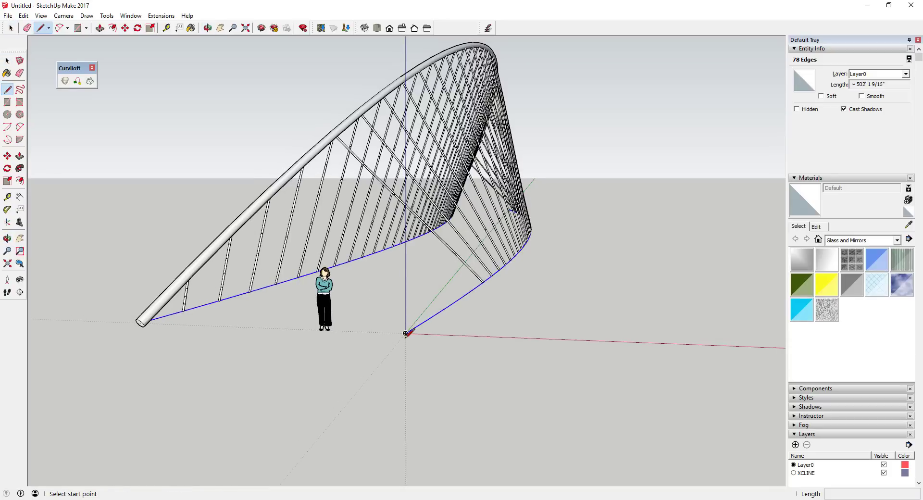
{"action": "key", "text": "space"}
{"action": "left_click", "coordinate": [172, 301]}
{"action": "right_click", "coordinate": [171, 301]}
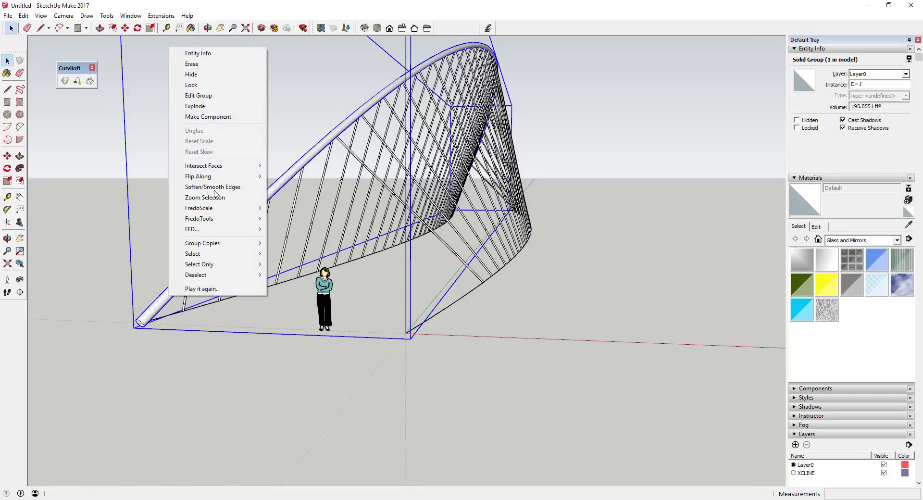
{"action": "left_click", "coordinate": [195, 76]}
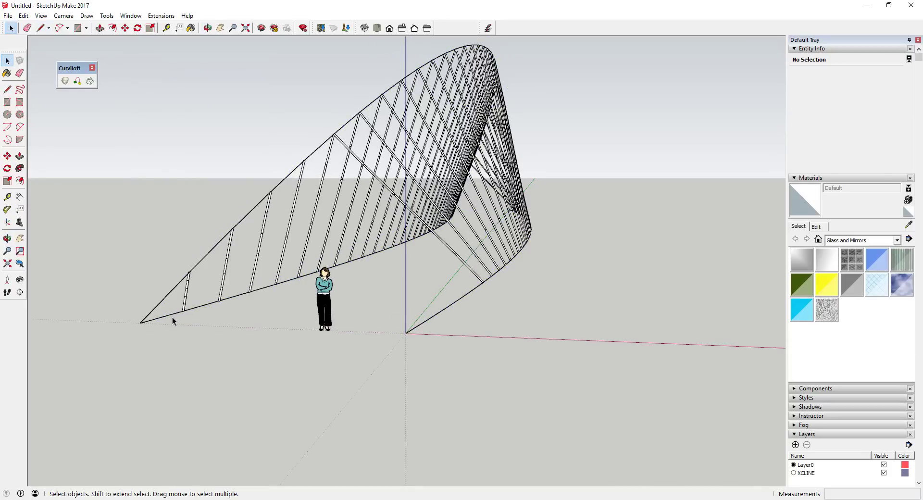
- Draw 25' lines between the ground arcs' end points at both ends of the pavilion to close the floor outline
{"action": "key", "text": "l"}
{"action": "left_click", "coordinate": [140, 322]}
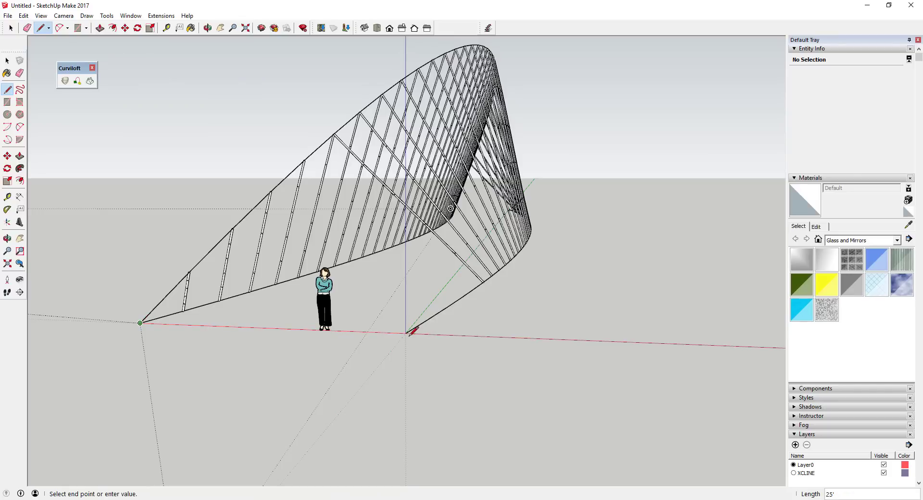
{"action": "key", "text": "space"}
{"action": "middle_click_drag", "start_coordinate": [405, 332], "coordinate": [215, 232]}
{"action": "scroll", "coordinate": [576, 243], "scroll_direction": "down", "scroll_amount": 5}
{"action": "middle_click_drag", "start_coordinate": [576, 243], "coordinate": [634, 282]}
{"action": "scroll", "coordinate": [635, 269], "scroll_direction": "up", "scroll_amount": 4}
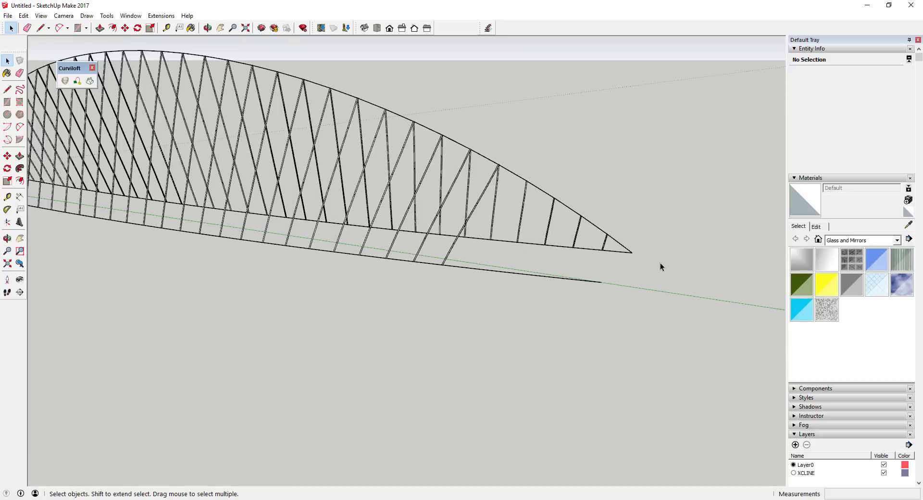
{"action": "key", "text": "l"}
{"action": "left_click", "coordinate": [632, 251]}
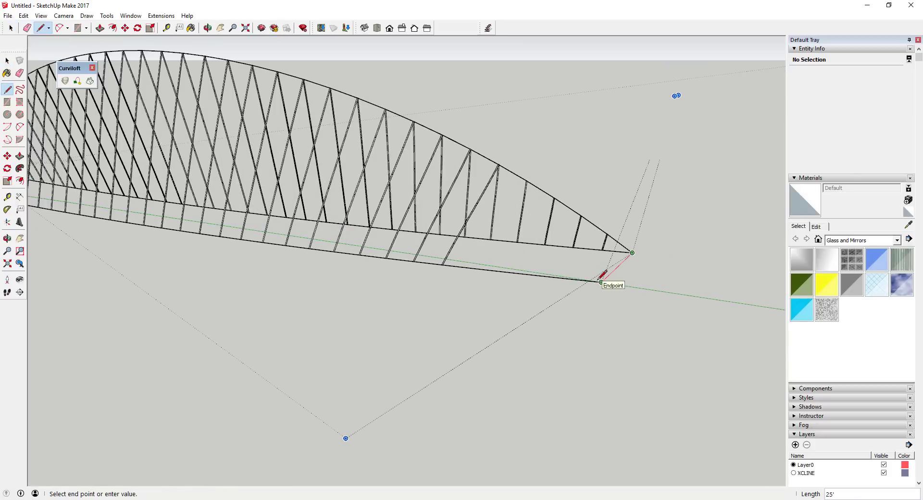
{"action": "left_click", "coordinate": [600, 281]}
{"action": "key", "text": "space"}
- Create a pipe along the ground arc that starts at the origin, using a 12" outside diameter, 0" inside diameter and 8 segments
{"action": "mouse_move", "coordinate": [559, 264]}
{"action": "middle_mouse_down"}
{"action": "mouse_move", "coordinate": [670, 240]}
{"action": "mouse_move", "coordinate": [628, 227]}
{"action": "mouse_move", "coordinate": [596, 240]}
{"action": "middle_mouse_up"}
{"action": "scroll", "coordinate": [727, 215], "scroll_direction": "down", "scroll_amount": 8}
{"action": "scroll", "coordinate": [500, 241], "scroll_direction": "up", "scroll_amount": 3}
{"action": "middle_click_drag", "start_coordinate": [501, 242], "coordinate": [456, 298]}
{"action": "left_click", "coordinate": [475, 329]}
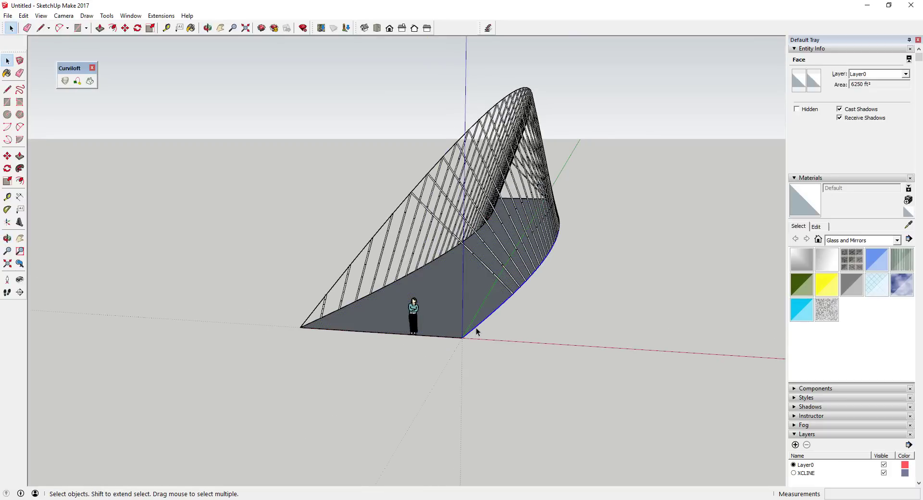
{"action": "left_click", "coordinate": [161, 15]}
{"action": "left_click", "coordinate": [190, 115]}
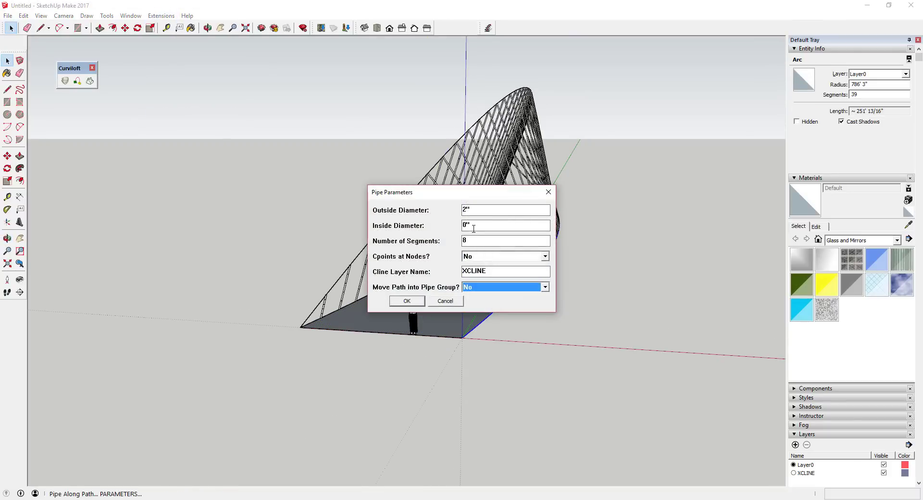
{"action": "left_click_drag", "start_coordinate": [491, 213], "coordinate": [380, 213]}
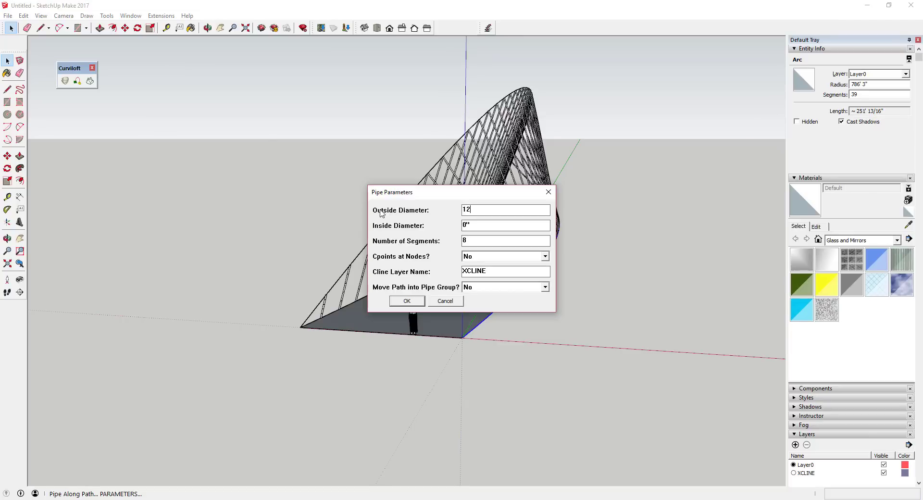
{"action": "type", "text": "12"}
{"action": "key", "text": "Return"}
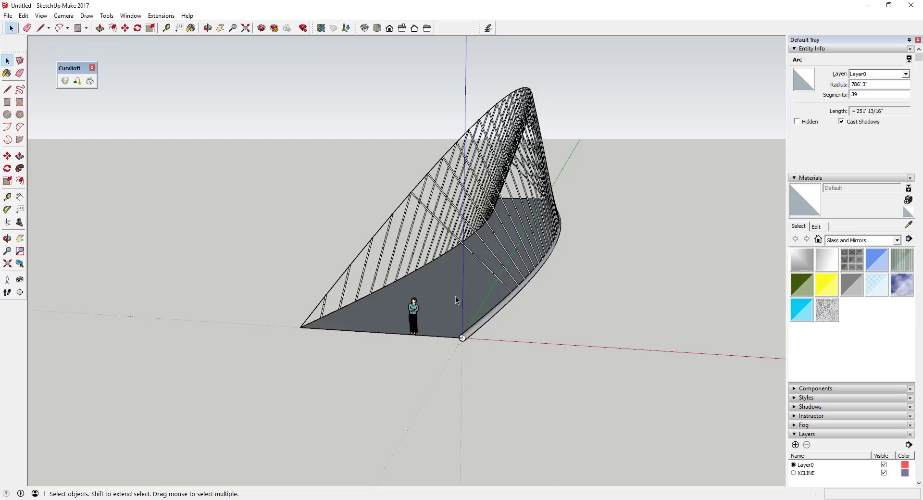
- Create a matching pipe along the opposite ground arc, with a 1' outside diameter, 0" inside diameter and 8 segments
{"action": "left_click", "coordinate": [309, 324]}
{"action": "left_click", "coordinate": [161, 15]}
{"action": "left_click", "coordinate": [176, 115]}
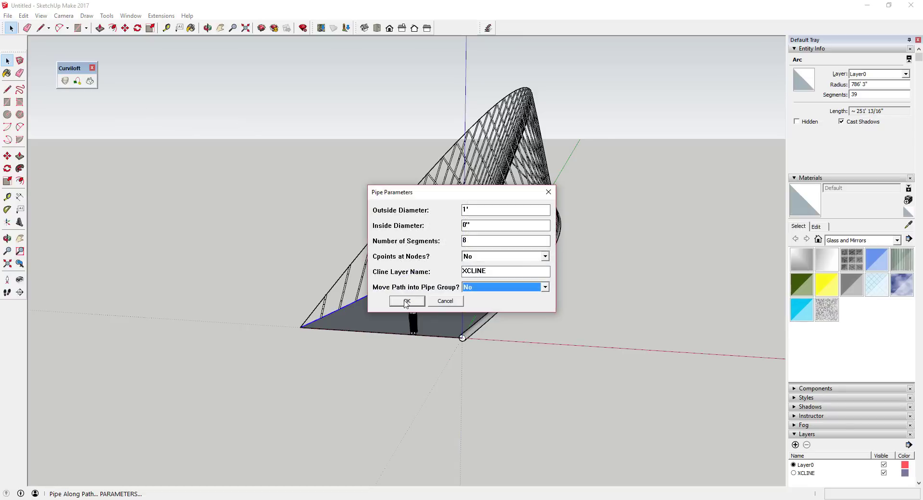
{"action": "left_click", "coordinate": [406, 301]}
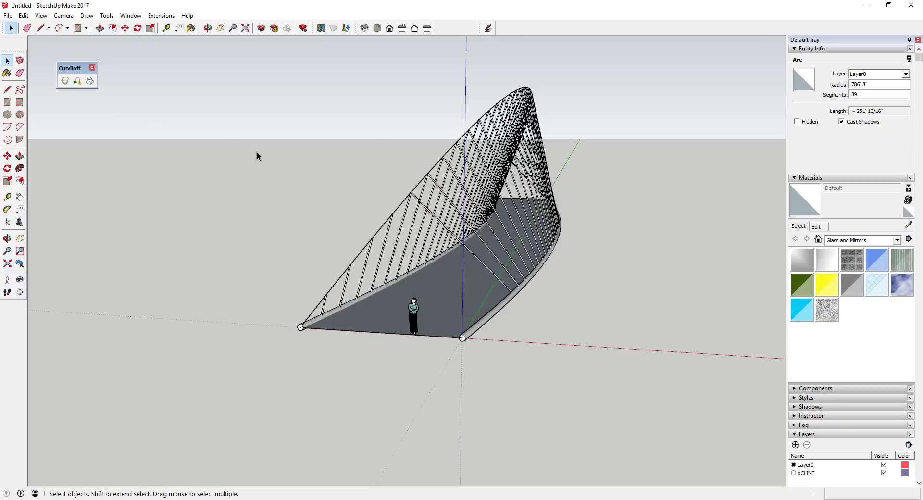
- Unhide all hidden geometry to bring back the pipe along the tilted arc
{"action": "left_click", "coordinate": [36, 17]}
{"action": "mouse_move", "coordinate": [23, 16]}
{"action": "mouse_move", "coordinate": [72, 153]}
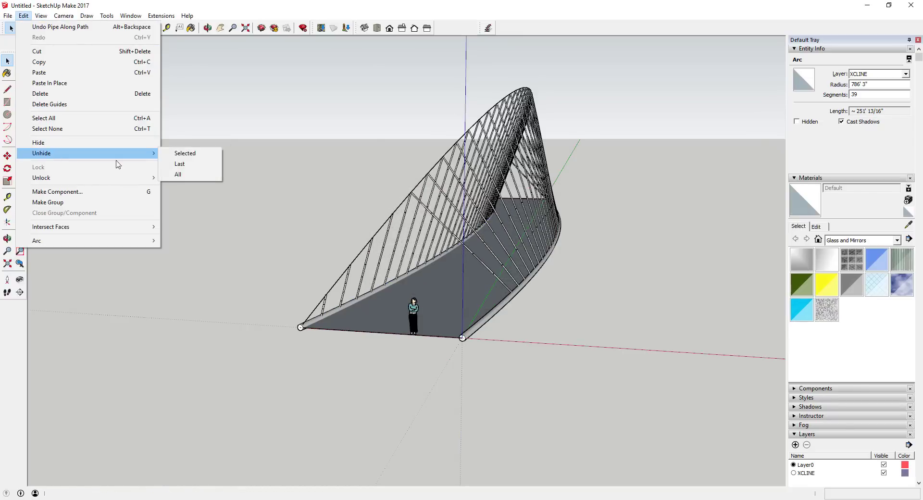
{"action": "left_click", "coordinate": [198, 180]}
{"action": "middle_click_drag", "start_coordinate": [570, 191], "coordinate": [585, 175]}
{"action": "scroll", "coordinate": [529, 163], "scroll_direction": "up", "scroll_amount": 5}
{"action": "scroll", "coordinate": [464, 152], "scroll_direction": "down", "scroll_amount": 5}
{"action": "middle_click_drag", "start_coordinate": [500, 134], "coordinate": [553, 184]}
{"action": "scroll", "coordinate": [500, 134], "scroll_direction": "down", "scroll_amount": 3}
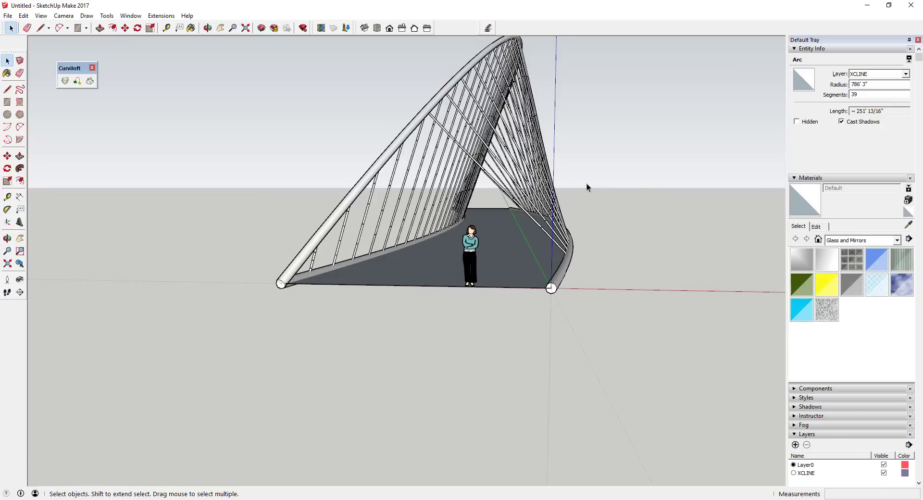